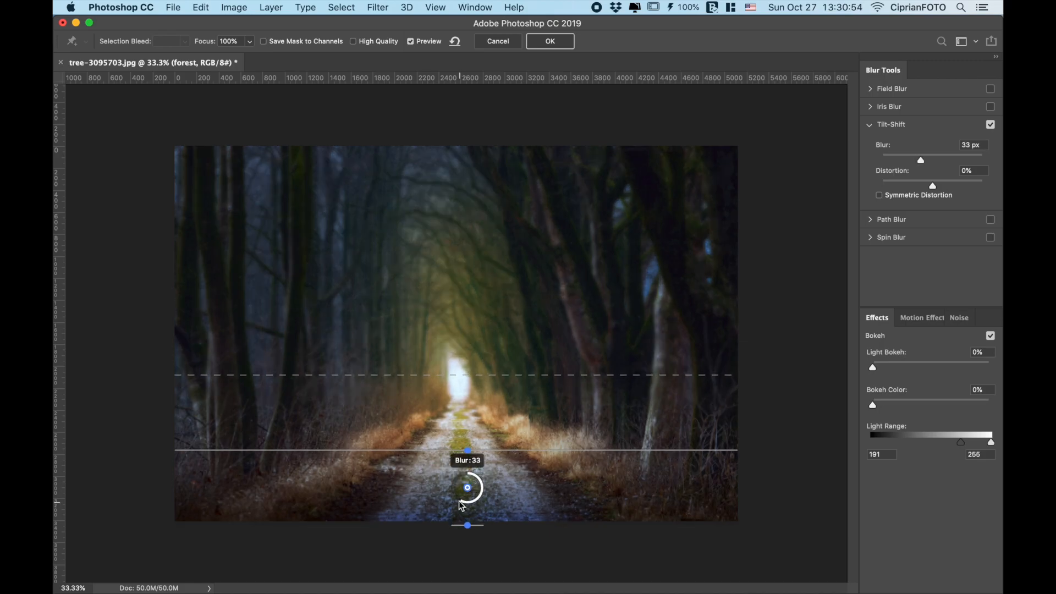
Set the Tilt-Shift blur to 40 px and apply it to the forest layer
{"action": "left_click_drag", "start_coordinate": [461, 503], "coordinate": [462, 503]}
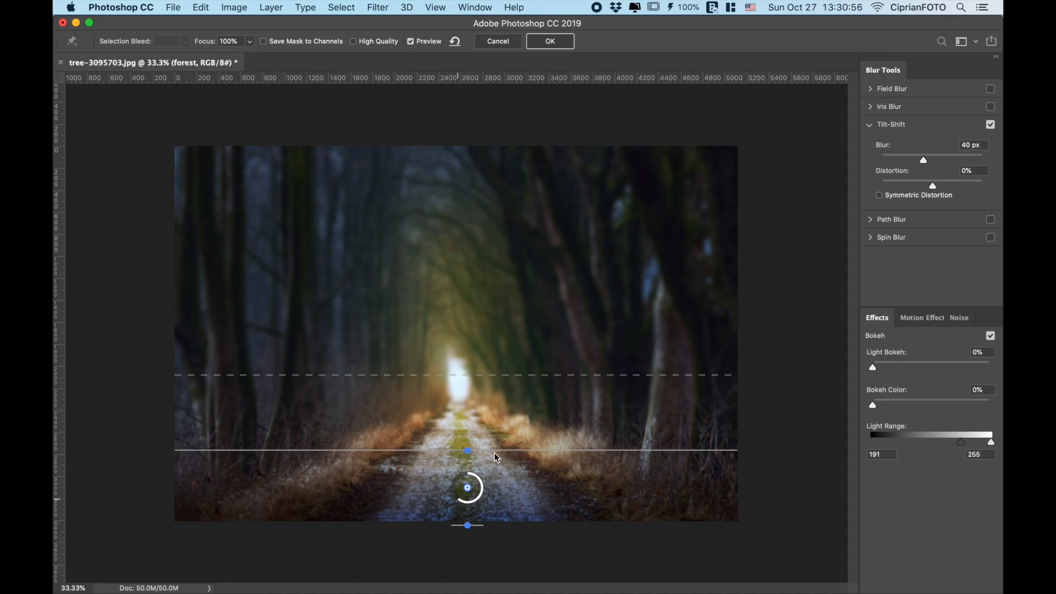
{"action": "left_click", "coordinate": [568, 44]}
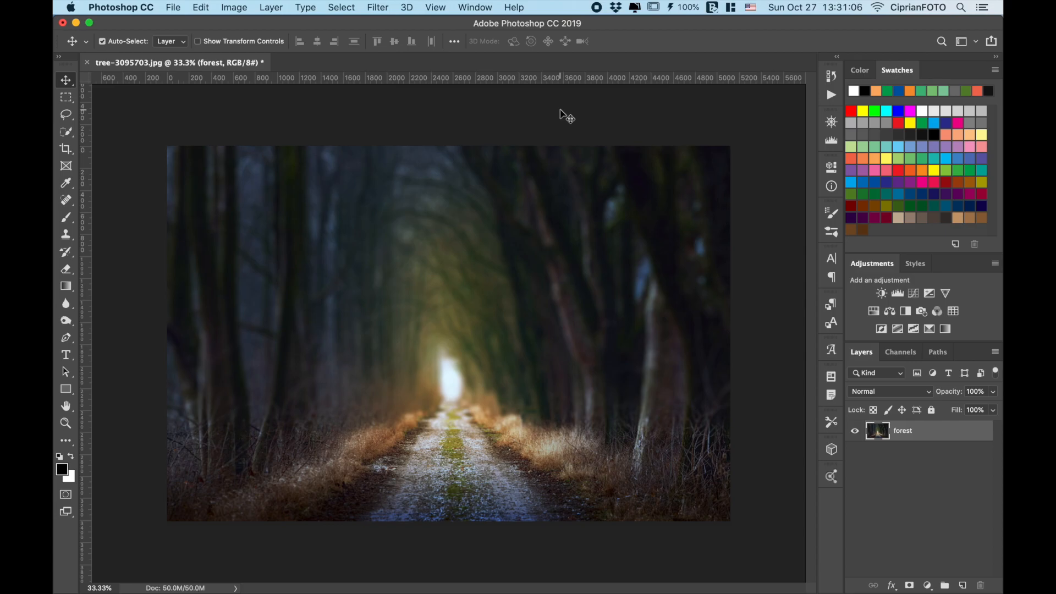
Open arch-stone-wall.png as a second document
{"action": "right_click", "coordinate": [447, 60]}
{"action": "left_click", "coordinate": [472, 121]}
{"action": "double_click", "coordinate": [414, 69]}
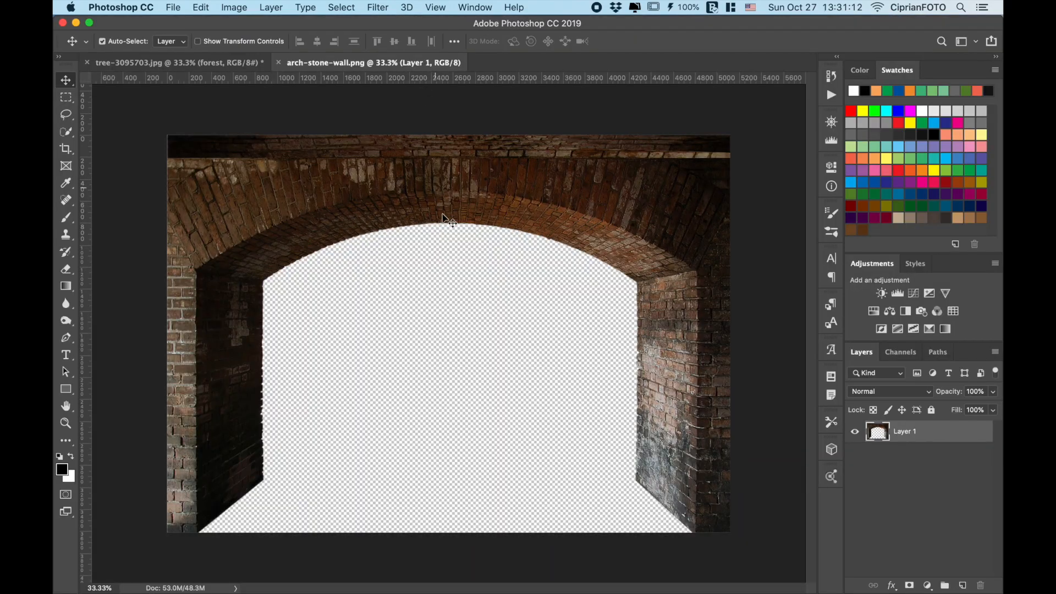
Bring the stone arch layer into the tree-3095703.jpg document and scale it down, centred over the forest path
{"action": "left_click_drag", "start_coordinate": [467, 212], "coordinate": [461, 286]}
{"action": "left_click_drag", "start_coordinate": [488, 182], "coordinate": [476, 206]}
{"action": "key", "text": "ctrl+t"}
{"action": "left_click_drag", "start_coordinate": [450, 123], "coordinate": [449, 170]}
{"action": "key", "text": "Return"}
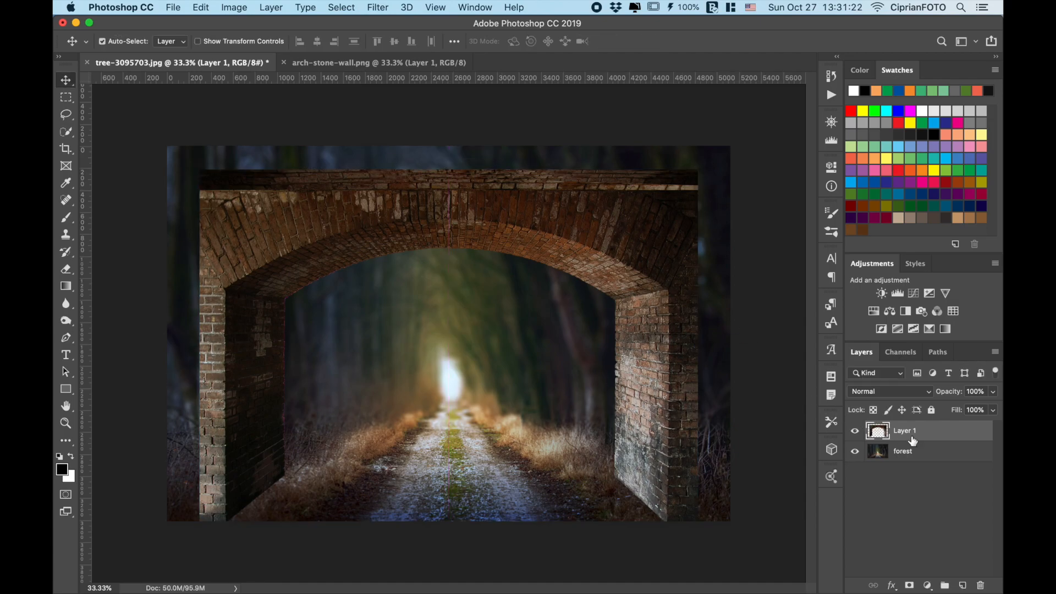
Rename the arch layer as bridge
{"action": "double_click", "coordinate": [909, 436]}
{"action": "type", "text": "bridge"}
{"action": "key", "text": "Return"}
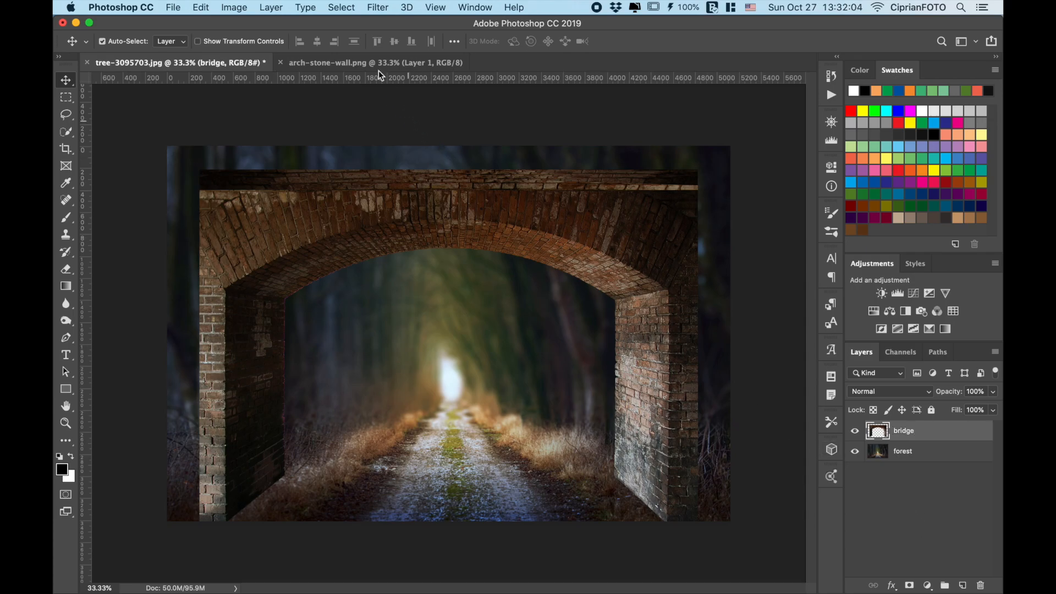
Bulge the bridge layer outward with the Pinch distortion filter at an amount of -100%
{"action": "left_click", "coordinate": [376, 8]}
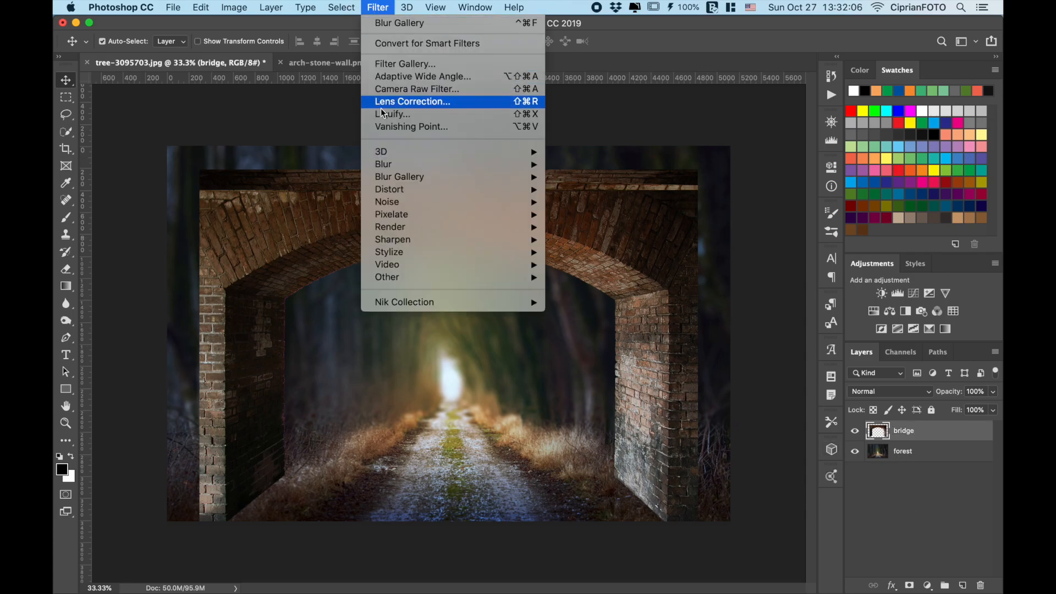
{"action": "mouse_move", "coordinate": [401, 192]}
{"action": "left_click", "coordinate": [613, 203]}
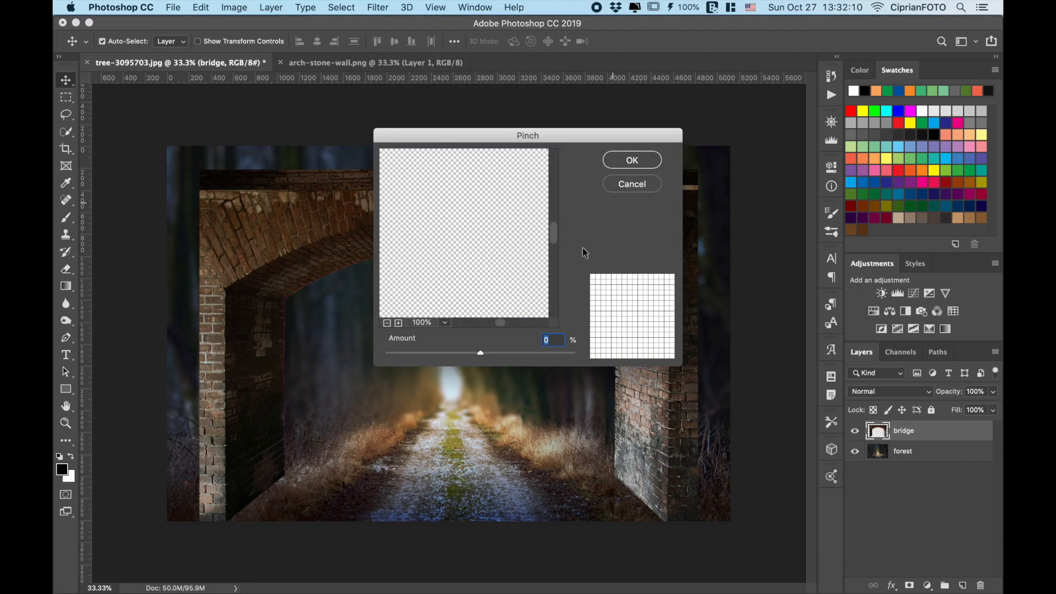
{"action": "left_click_drag", "start_coordinate": [470, 354], "coordinate": [347, 352]}
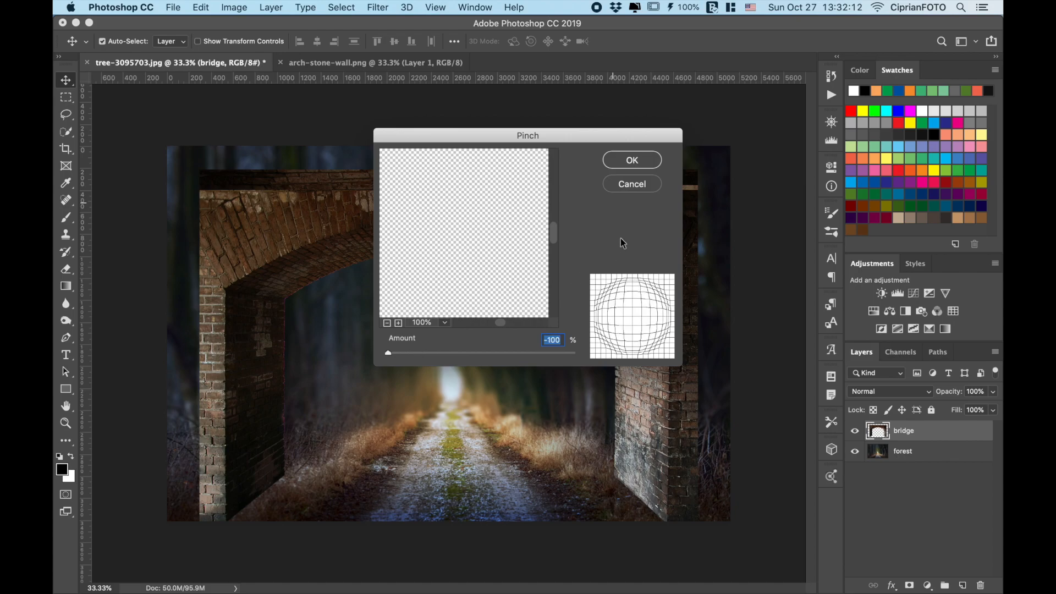
{"action": "left_click", "coordinate": [630, 161]}
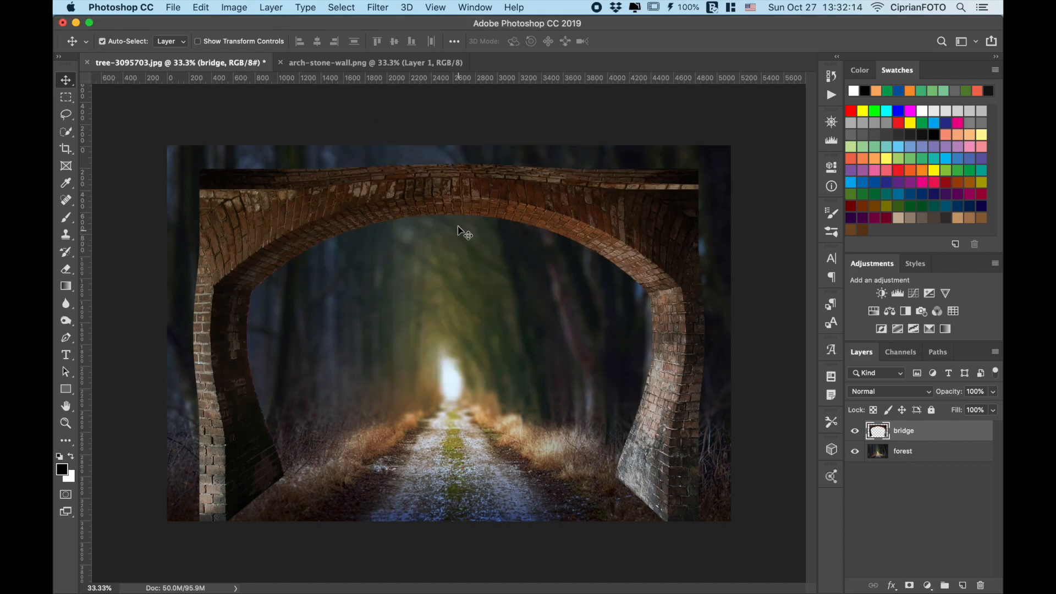
Move the bridge down and scale it proportionally to about 114% so that it spans the full image width
{"action": "left_click_drag", "start_coordinate": [467, 199], "coordinate": [463, 245]}
{"action": "key", "text": "super+t"}
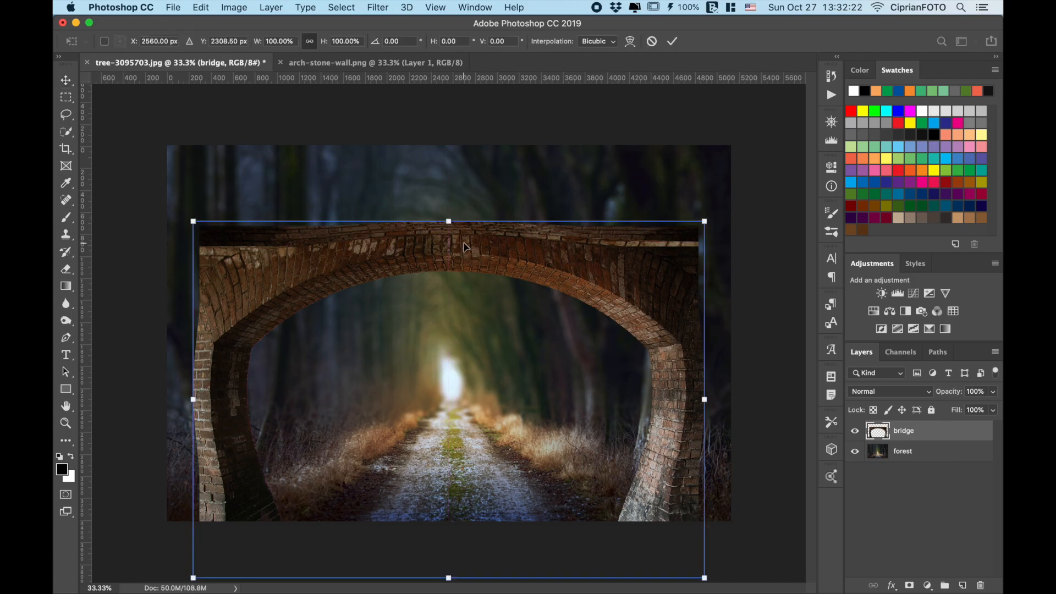
{"action": "left_click_drag", "start_coordinate": [705, 401], "coordinate": [731, 399]}
{"action": "left_click_drag", "start_coordinate": [192, 399], "coordinate": [158, 401]}
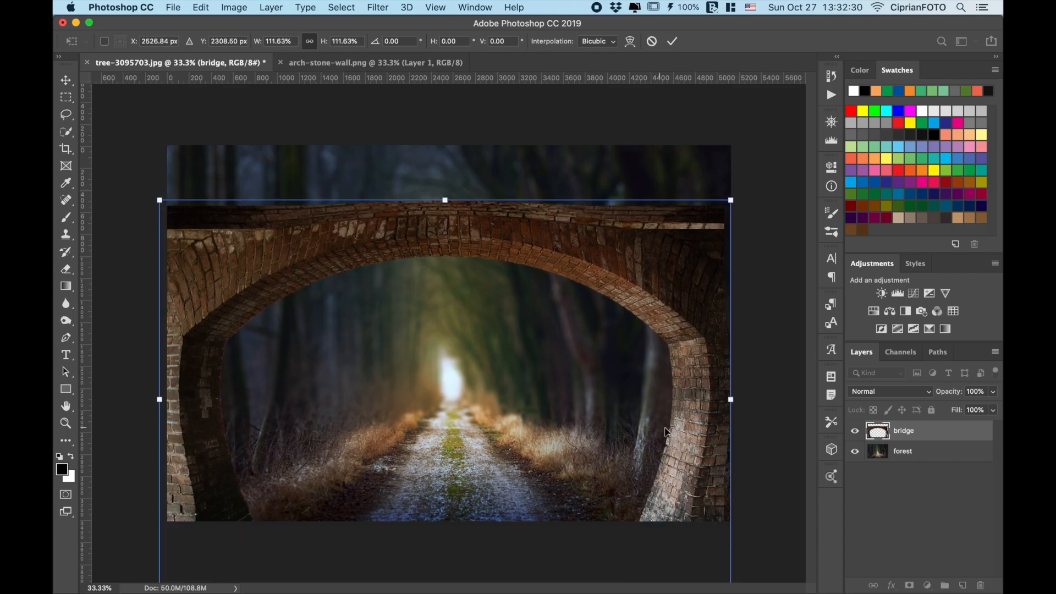
{"action": "left_click_drag", "start_coordinate": [731, 400], "coordinate": [737, 399]}
{"action": "left_click_drag", "start_coordinate": [467, 306], "coordinate": [467, 296]}
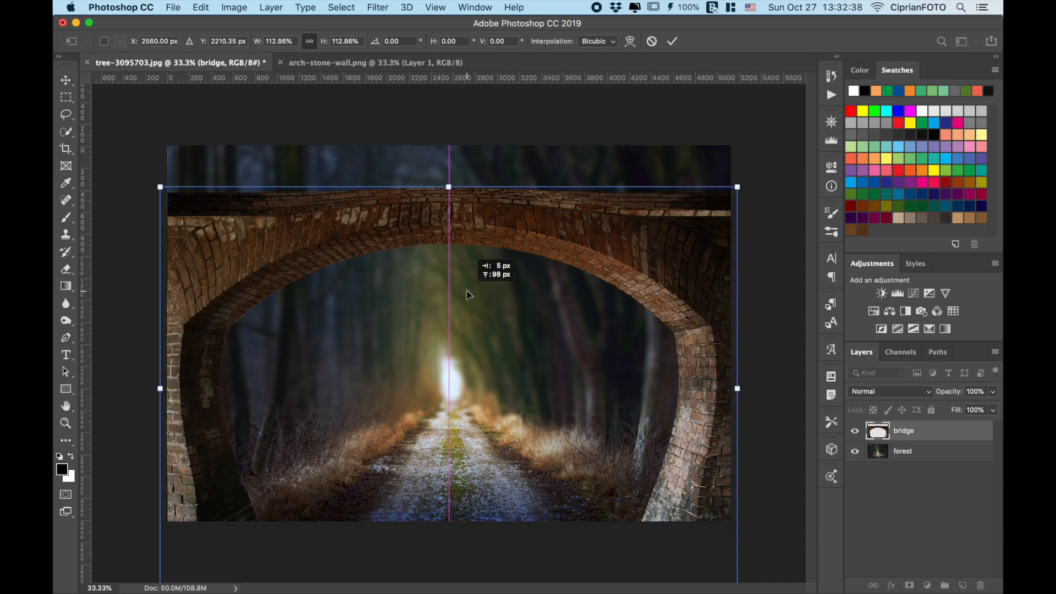
{"action": "left_click_drag", "start_coordinate": [467, 296], "coordinate": [467, 296]}
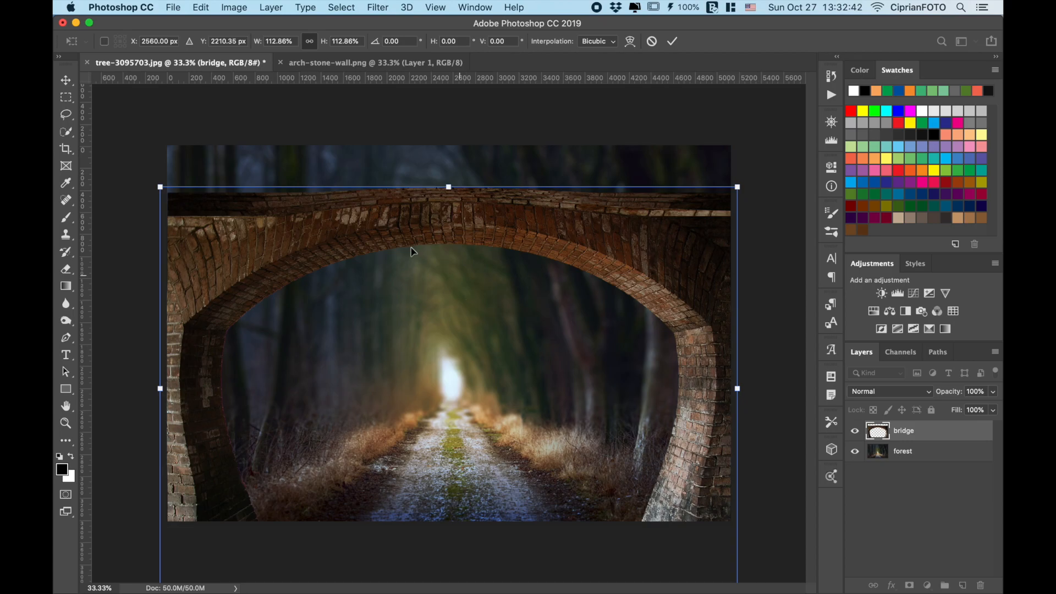
{"action": "left_click_drag", "start_coordinate": [159, 389], "coordinate": [158, 389]}
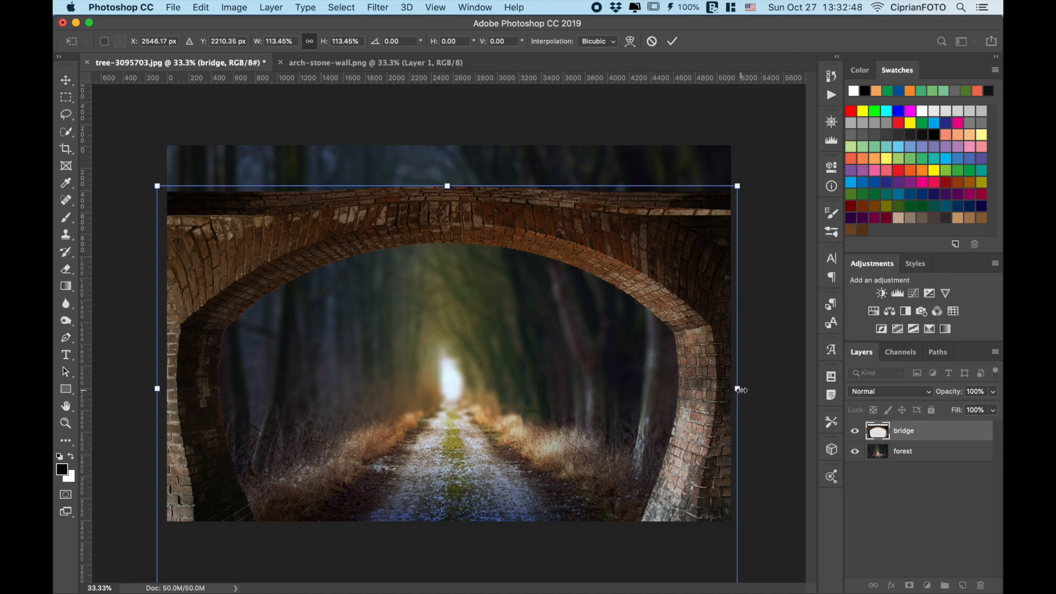
{"action": "left_click_drag", "start_coordinate": [738, 389], "coordinate": [741, 389]}
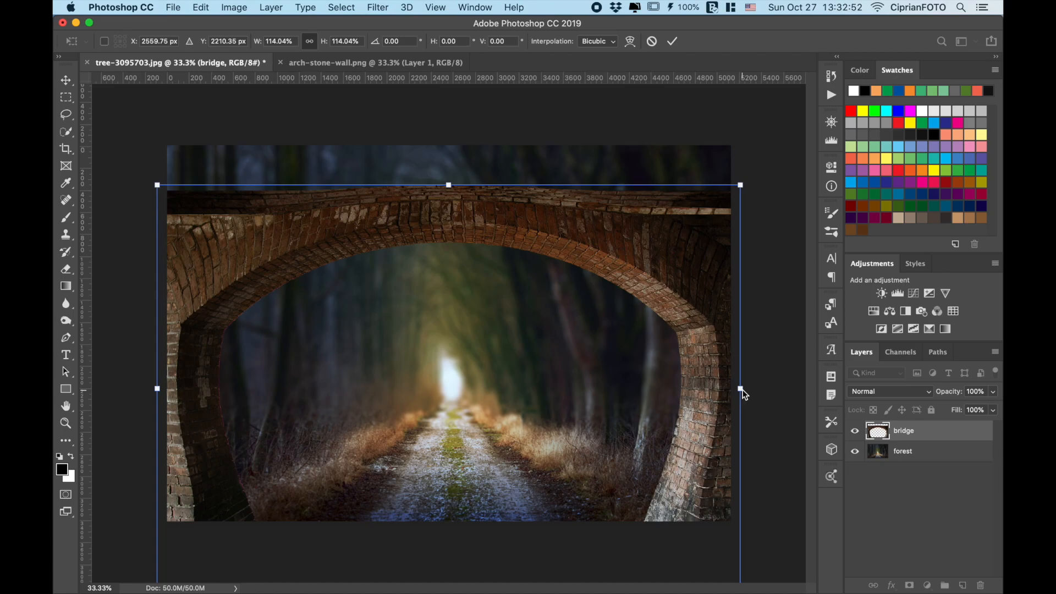
{"action": "key", "text": "Return"}
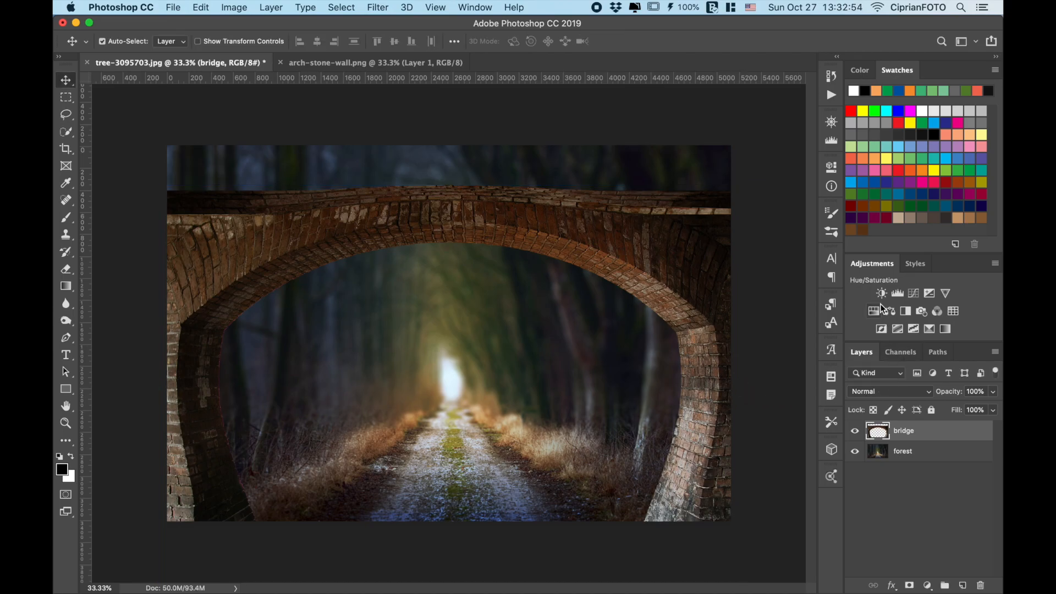
Add a Hue/Saturation adjustment clipped to the bridge layer, with lightness set to -100
{"action": "left_click", "coordinate": [874, 310]}
{"action": "left_click", "coordinate": [716, 385]}
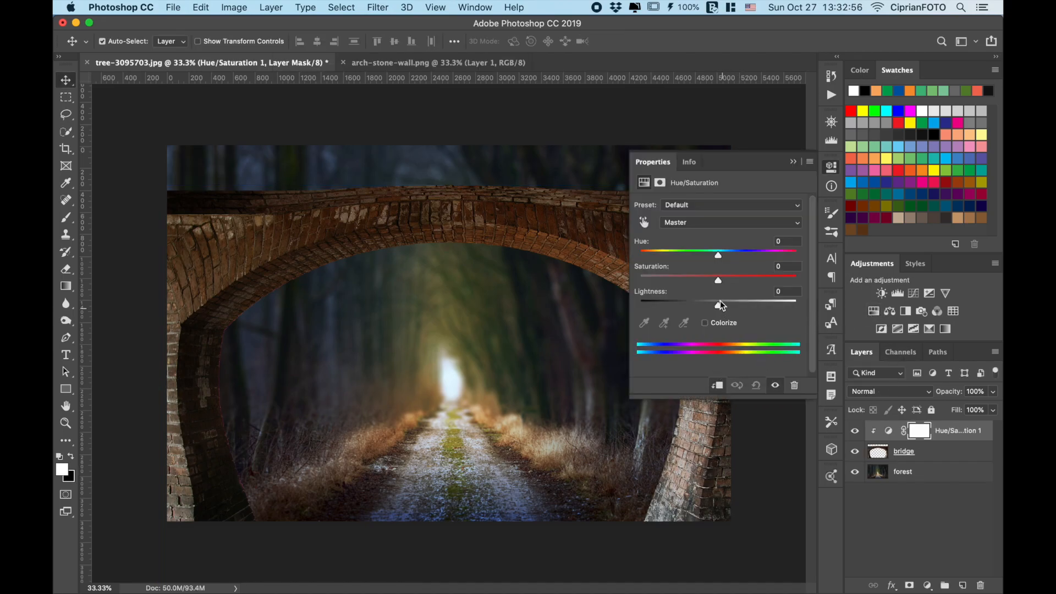
{"action": "left_click_drag", "start_coordinate": [718, 306], "coordinate": [554, 300]}
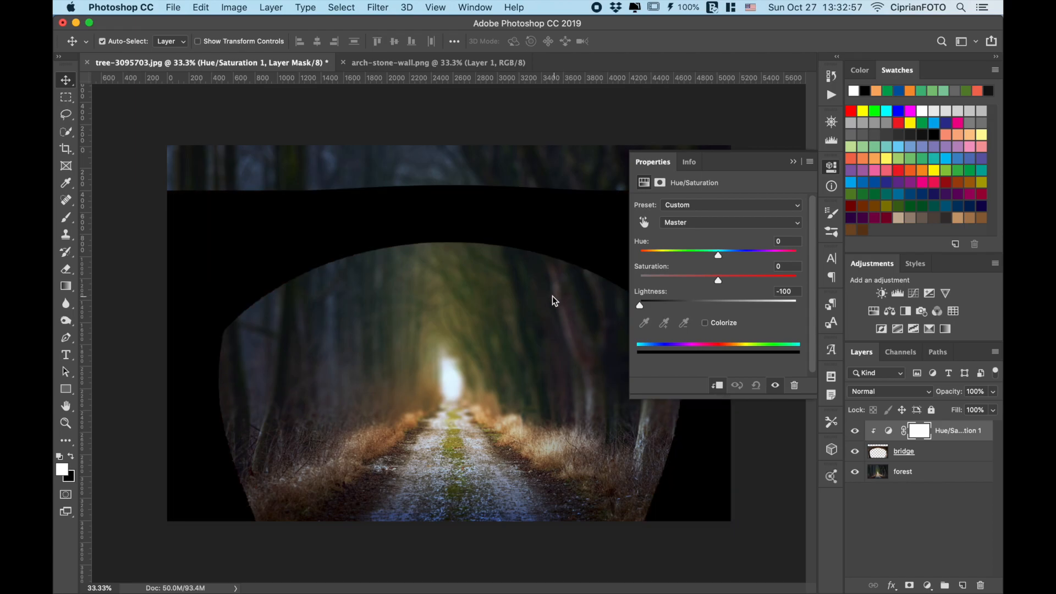
{"action": "left_click", "coordinate": [793, 163]}
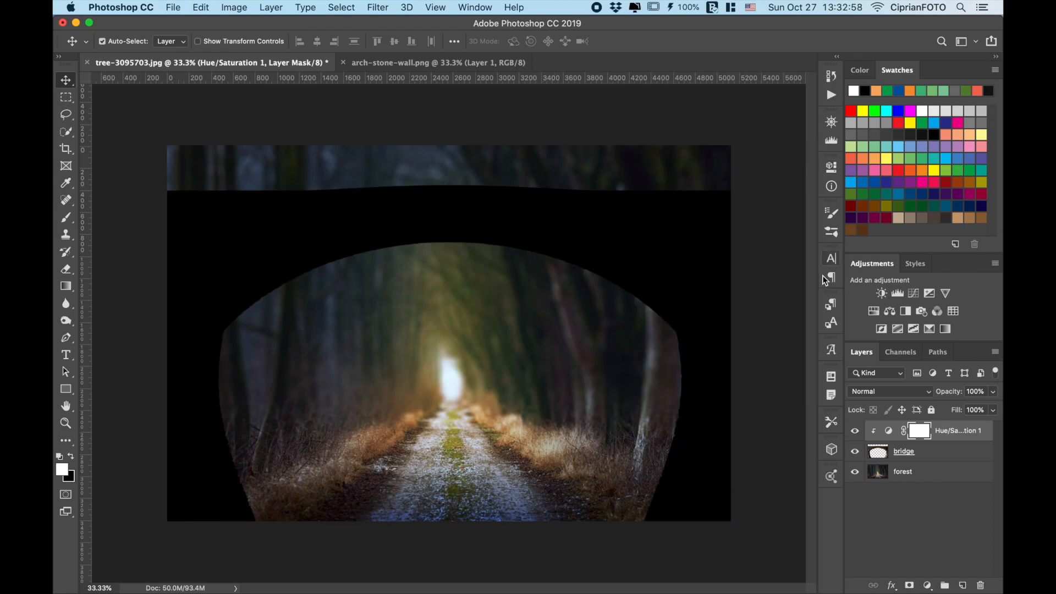
Paint black at 30% opacity on the Hue/Saturation mask along the arch's inner edge to bring back the bricks
{"action": "left_click", "coordinate": [64, 219]}
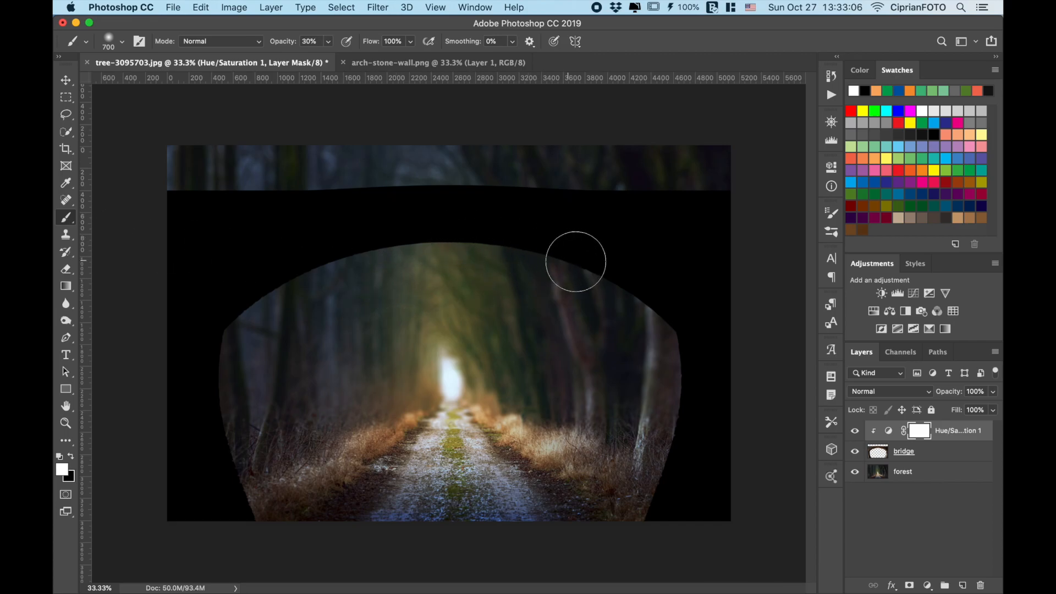
{"action": "key", "text": "x"}
{"action": "mouse_move", "coordinate": [516, 248]}
{"action": "left_mouse_down"}
{"action": "mouse_move", "coordinate": [475, 243]}
{"action": "mouse_move", "coordinate": [610, 274]}
{"action": "mouse_move", "coordinate": [667, 323]}
{"action": "mouse_move", "coordinate": [673, 437]}
{"action": "mouse_move", "coordinate": [617, 512]}
{"action": "left_mouse_up"}
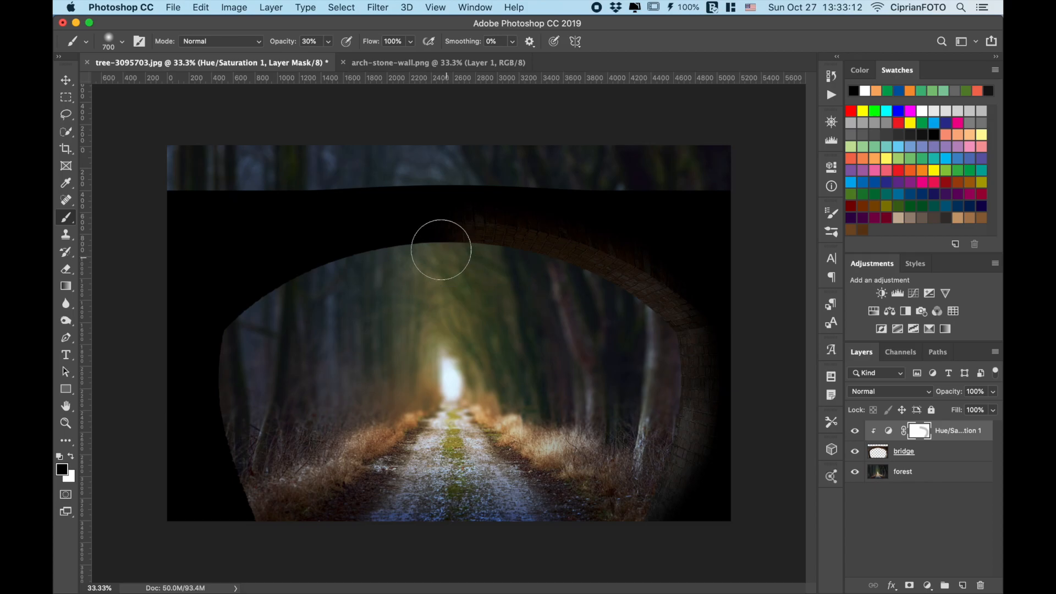
{"action": "mouse_move", "coordinate": [391, 228]}
{"action": "left_mouse_down"}
{"action": "mouse_move", "coordinate": [419, 260]}
{"action": "mouse_move", "coordinate": [432, 248]}
{"action": "mouse_move", "coordinate": [402, 245]}
{"action": "mouse_move", "coordinate": [312, 271]}
{"action": "mouse_move", "coordinate": [251, 320]}
{"action": "mouse_move", "coordinate": [261, 319]}
{"action": "mouse_move", "coordinate": [274, 309]}
{"action": "mouse_move", "coordinate": [240, 322]}
{"action": "mouse_move", "coordinate": [226, 378]}
{"action": "mouse_move", "coordinate": [235, 350]}
{"action": "mouse_move", "coordinate": [232, 432]}
{"action": "mouse_move", "coordinate": [258, 477]}
{"action": "mouse_move", "coordinate": [259, 508]}
{"action": "mouse_move", "coordinate": [239, 445]}
{"action": "mouse_move", "coordinate": [252, 492]}
{"action": "mouse_move", "coordinate": [267, 511]}
{"action": "mouse_move", "coordinate": [256, 475]}
{"action": "mouse_move", "coordinate": [276, 521]}
{"action": "mouse_move", "coordinate": [233, 386]}
{"action": "mouse_move", "coordinate": [238, 343]}
{"action": "mouse_move", "coordinate": [244, 424]}
{"action": "mouse_move", "coordinate": [284, 516]}
{"action": "mouse_move", "coordinate": [238, 415]}
{"action": "mouse_move", "coordinate": [235, 442]}
{"action": "mouse_move", "coordinate": [272, 523]}
{"action": "mouse_move", "coordinate": [231, 369]}
{"action": "mouse_move", "coordinate": [264, 311]}
{"action": "mouse_move", "coordinate": [363, 268]}
{"action": "mouse_move", "coordinate": [438, 267]}
{"action": "left_mouse_up"}
{"action": "mouse_move", "coordinate": [663, 496]}
{"action": "left_mouse_down"}
{"action": "mouse_move", "coordinate": [637, 538]}
{"action": "mouse_move", "coordinate": [677, 490]}
{"action": "mouse_move", "coordinate": [680, 436]}
{"action": "mouse_move", "coordinate": [657, 495]}
{"action": "mouse_move", "coordinate": [681, 468]}
{"action": "mouse_move", "coordinate": [696, 422]}
{"action": "mouse_move", "coordinate": [663, 501]}
{"action": "mouse_move", "coordinate": [688, 478]}
{"action": "mouse_move", "coordinate": [712, 403]}
{"action": "mouse_move", "coordinate": [666, 503]}
{"action": "mouse_move", "coordinate": [731, 380]}
{"action": "mouse_move", "coordinate": [716, 452]}
{"action": "mouse_move", "coordinate": [728, 403]}
{"action": "mouse_move", "coordinate": [694, 511]}
{"action": "mouse_move", "coordinate": [719, 391]}
{"action": "mouse_move", "coordinate": [708, 402]}
{"action": "mouse_move", "coordinate": [717, 359]}
{"action": "mouse_move", "coordinate": [707, 285]}
{"action": "left_mouse_up"}
Refine the mask with low-opacity black strokes at 10 to 15% along the top and right inner edge of the arch
{"action": "key", "text": "x"}
{"action": "key", "text": "x"}
{"action": "key", "text": "x"}
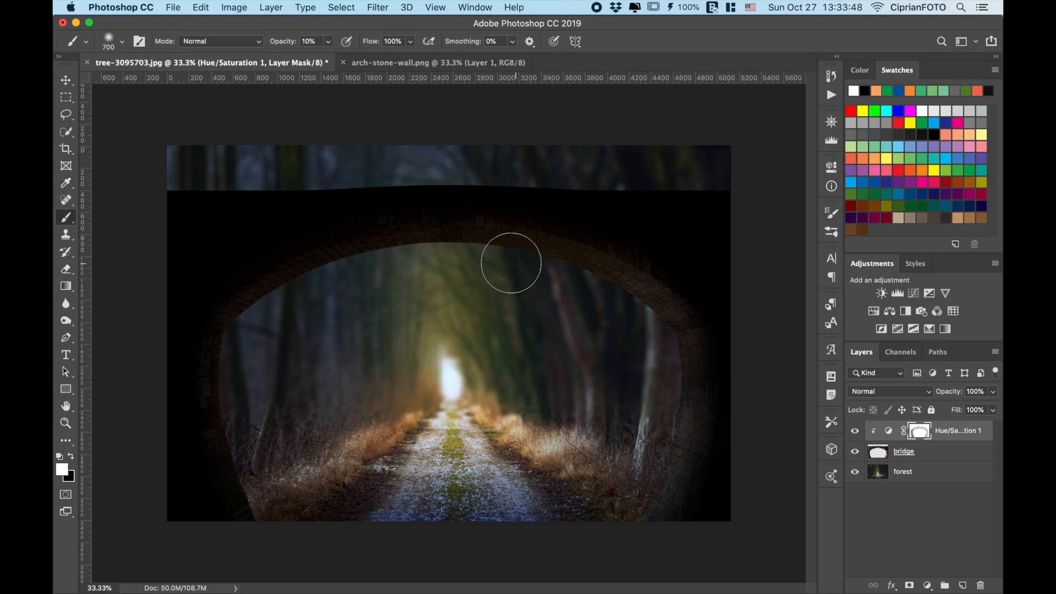
{"action": "key", "text": "x"}
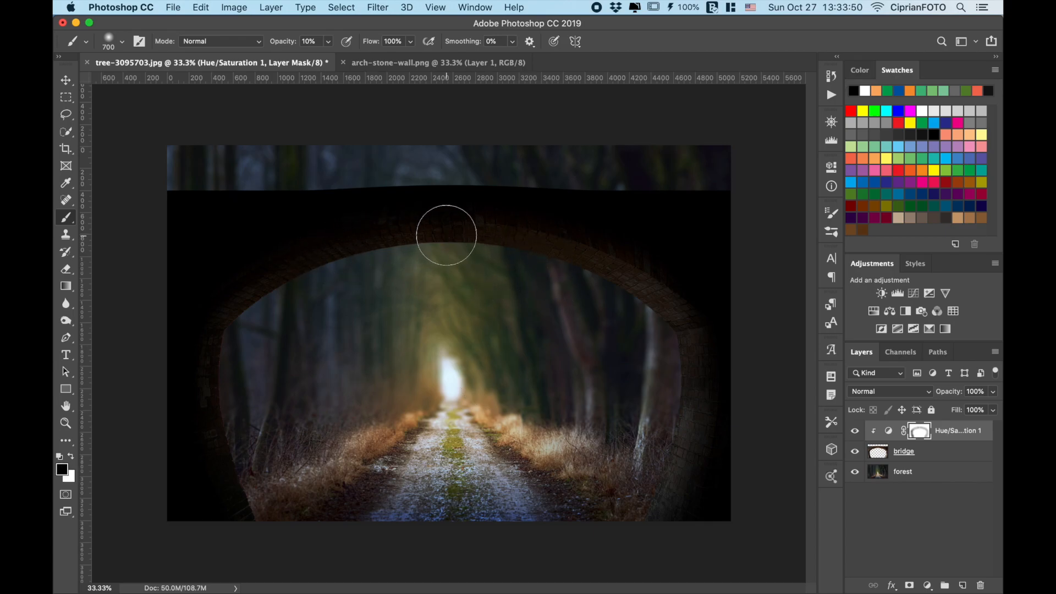
{"action": "mouse_move", "coordinate": [446, 236]}
{"action": "left_mouse_down"}
{"action": "mouse_move", "coordinate": [540, 246]}
{"action": "mouse_move", "coordinate": [616, 271]}
{"action": "mouse_move", "coordinate": [420, 238]}
{"action": "mouse_move", "coordinate": [589, 264]}
{"action": "mouse_move", "coordinate": [666, 335]}
{"action": "mouse_move", "coordinate": [673, 408]}
{"action": "mouse_move", "coordinate": [662, 444]}
{"action": "mouse_move", "coordinate": [650, 437]}
{"action": "mouse_move", "coordinate": [663, 420]}
{"action": "mouse_move", "coordinate": [665, 481]}
{"action": "mouse_move", "coordinate": [643, 528]}
{"action": "left_mouse_up"}
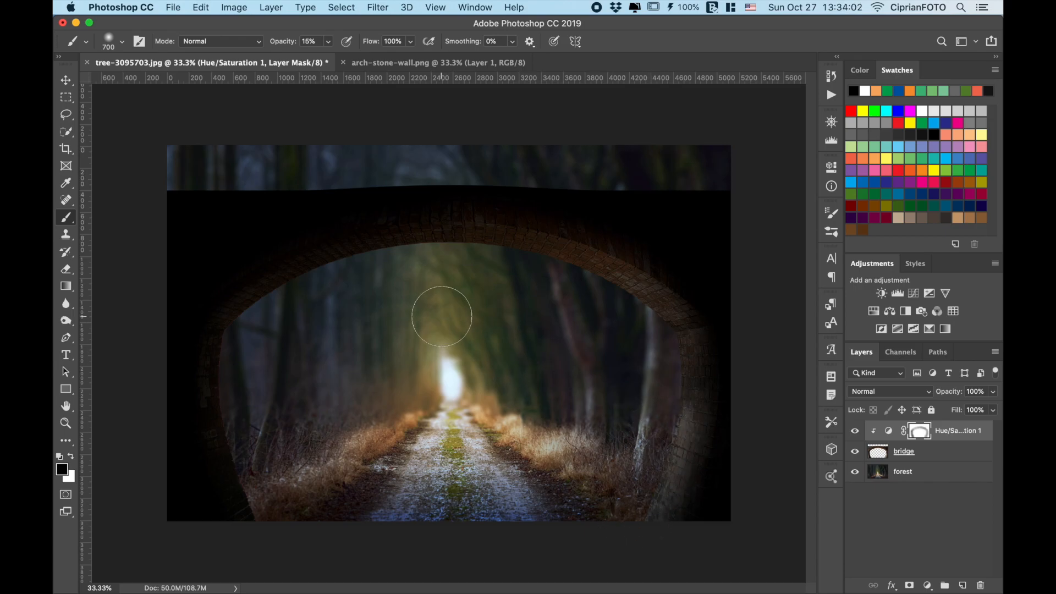
{"action": "key", "text": "v"}
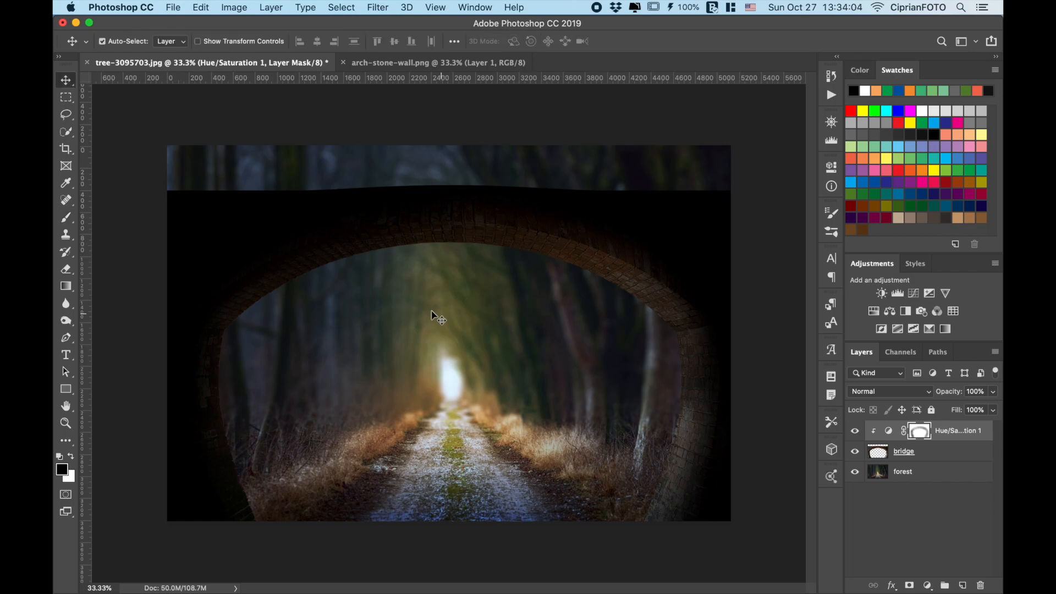
Close arch-stone-wall.png and open Pennywise.psd
{"action": "left_click", "coordinate": [889, 432]}
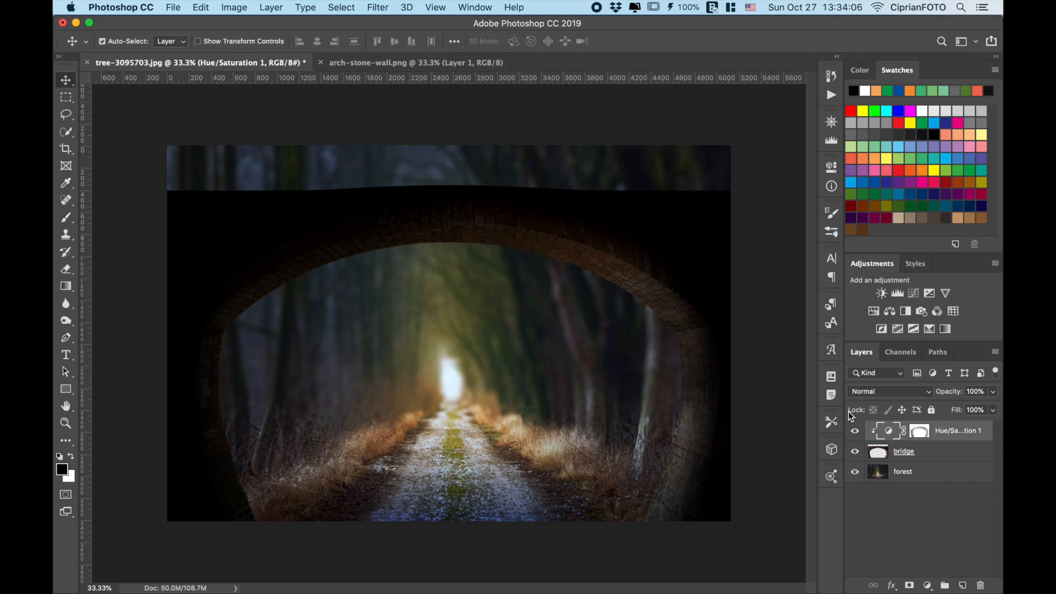
{"action": "left_click", "coordinate": [322, 62]}
{"action": "right_click", "coordinate": [352, 62]}
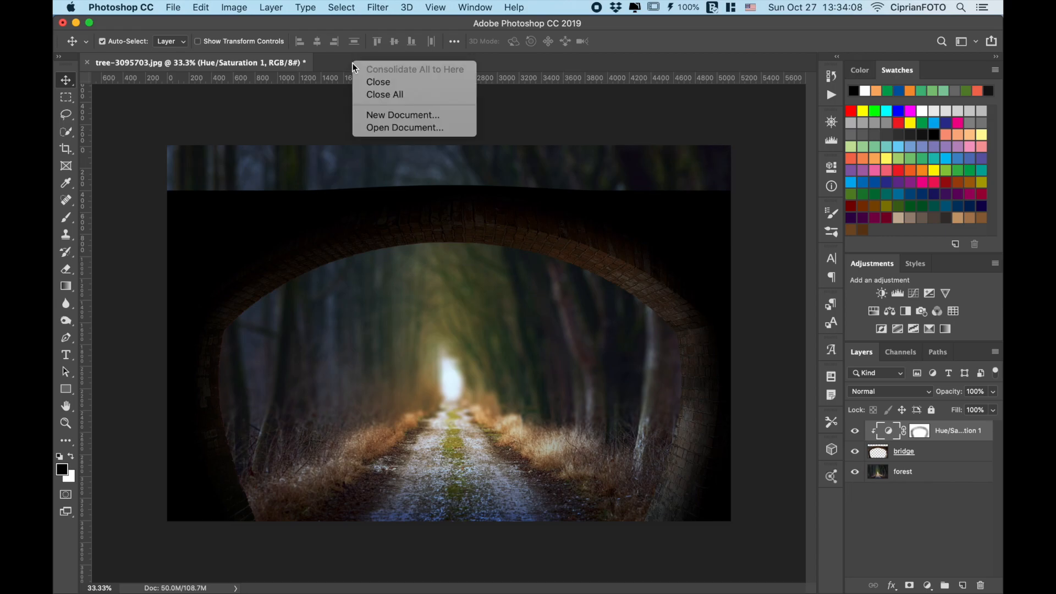
{"action": "left_click", "coordinate": [437, 127]}
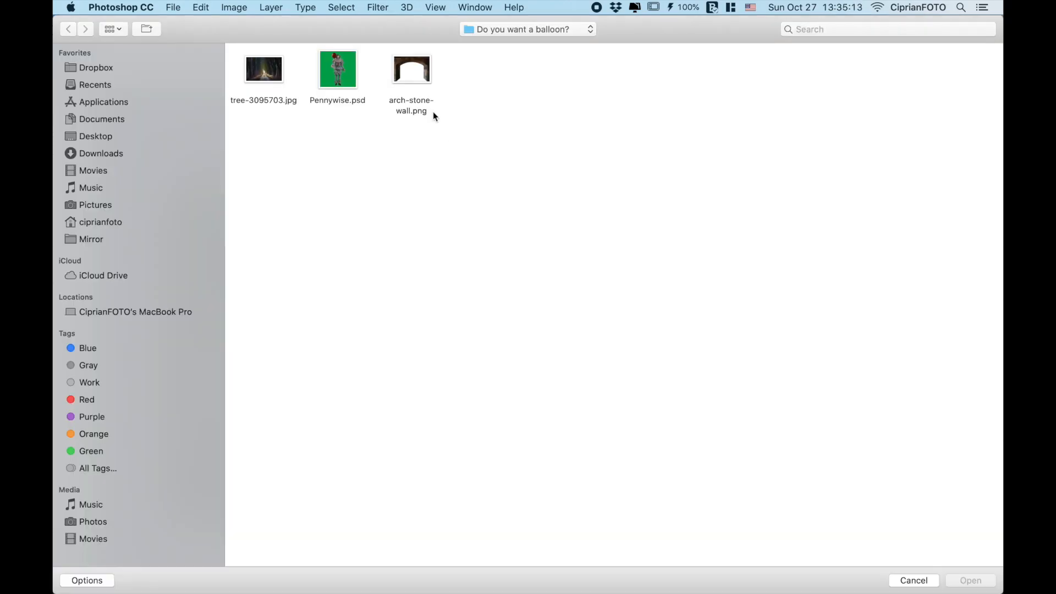
{"action": "double_click", "coordinate": [338, 74]}
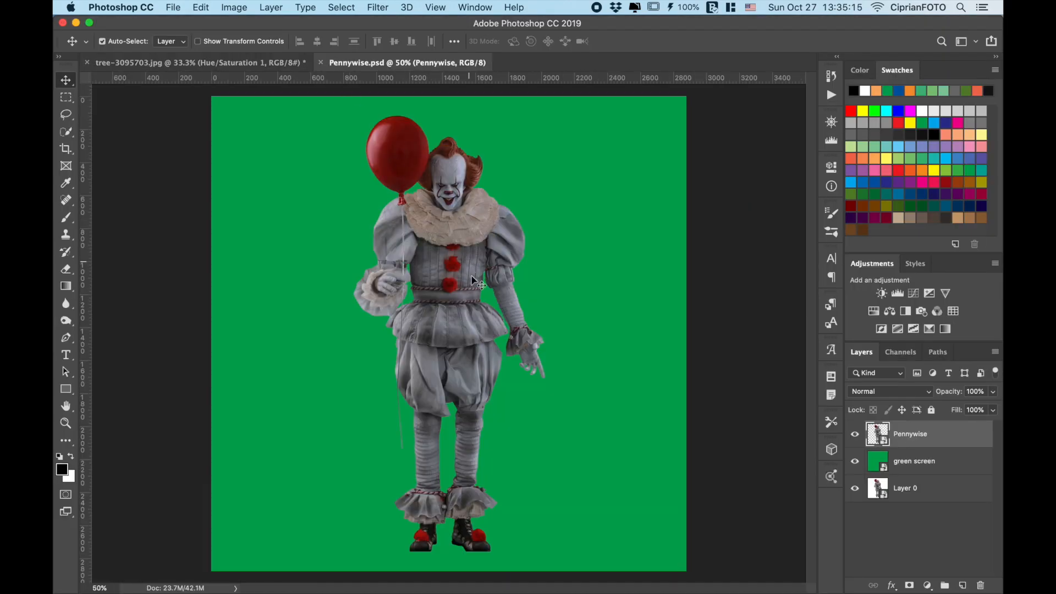
Bring the Pennywise layer into the forest document and scale it to about 65.7%, standing on the path under the arch
{"action": "left_click_drag", "start_coordinate": [450, 292], "coordinate": [255, 66]}
{"action": "left_click_drag", "start_coordinate": [450, 363], "coordinate": [450, 363]}
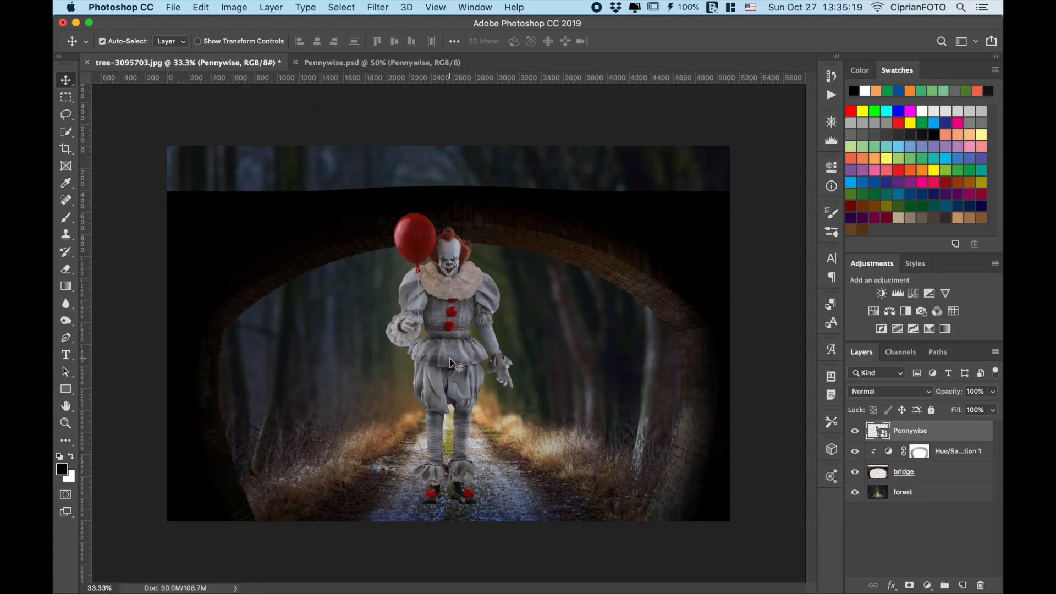
{"action": "key", "text": "super+t"}
{"action": "left_click_drag", "start_coordinate": [512, 214], "coordinate": [495, 256]}
{"action": "left_click_drag", "start_coordinate": [459, 400], "coordinate": [467, 403]}
{"action": "left_click_drag", "start_coordinate": [507, 269], "coordinate": [492, 285]}
{"action": "left_click_drag", "start_coordinate": [467, 401], "coordinate": [481, 379]}
{"action": "left_click_drag", "start_coordinate": [498, 279], "coordinate": [495, 289]}
{"action": "left_click_drag", "start_coordinate": [470, 388], "coordinate": [474, 369]}
{"action": "left_click_drag", "start_coordinate": [502, 275], "coordinate": [496, 289]}
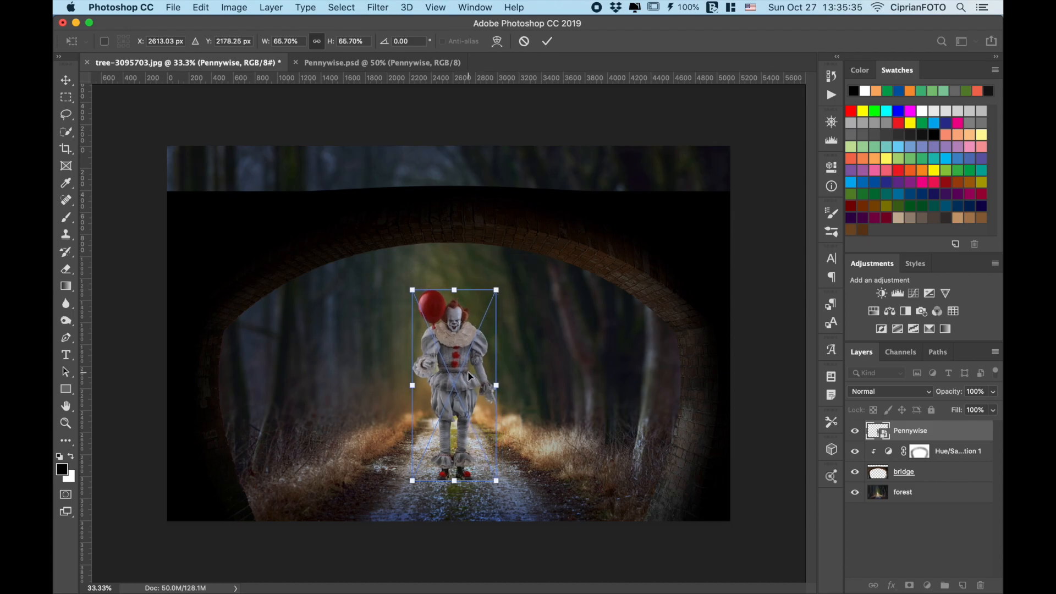
{"action": "key", "text": "Return"}
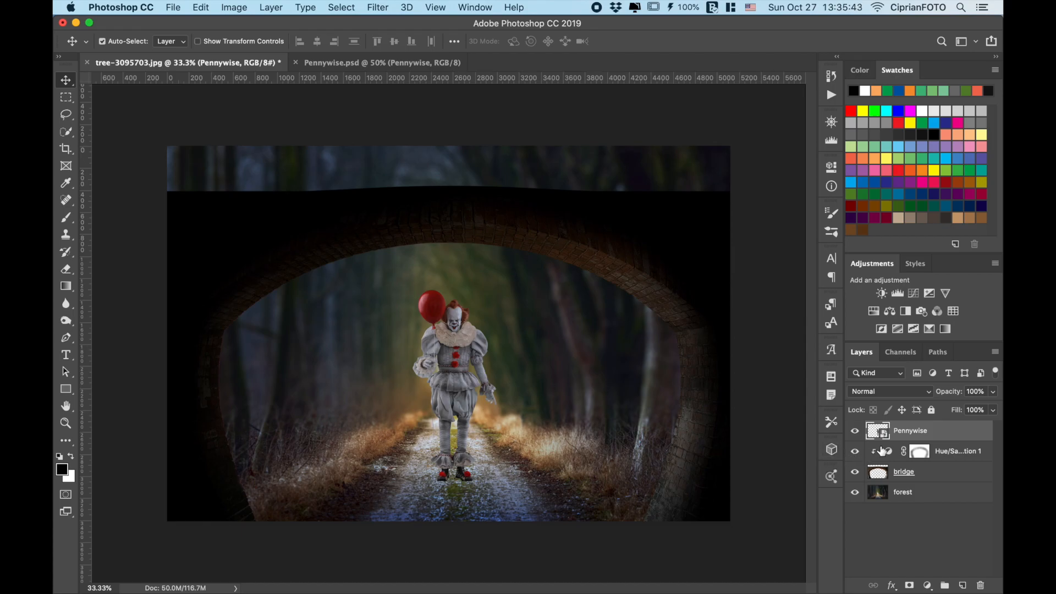
Duplicate the Pennywise layer and rename the copy as Pennywise high pass
{"action": "key", "text": "super+j"}
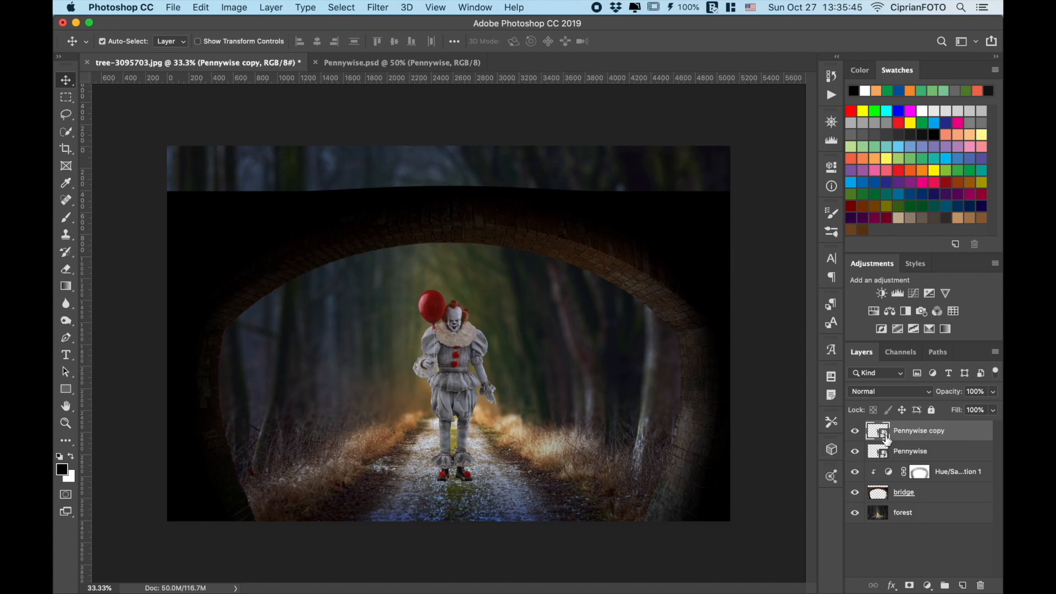
{"action": "double_click", "coordinate": [935, 432]}
{"action": "left_click", "coordinate": [929, 431]}
{"action": "left_click_drag", "start_coordinate": [928, 432], "coordinate": [972, 432]}
{"action": "type", "text": "igh pass"}
{"action": "key", "text": "Return"}
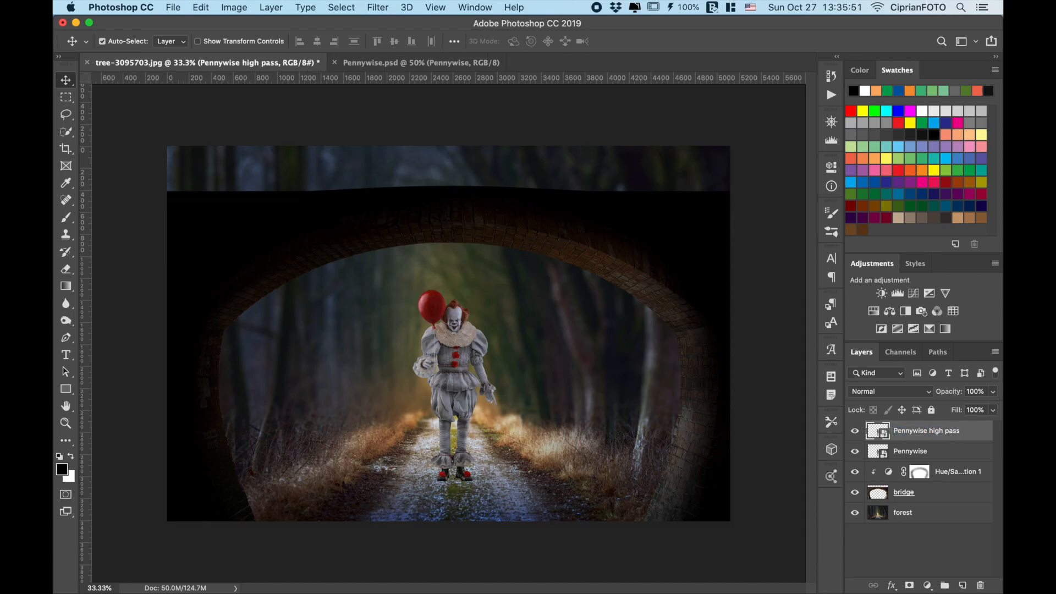
Apply a High Pass filter with a 2.0-pixel radius to the Pennywise high pass layer and set its blend mode to Overlay
{"action": "left_click", "coordinate": [378, 8]}
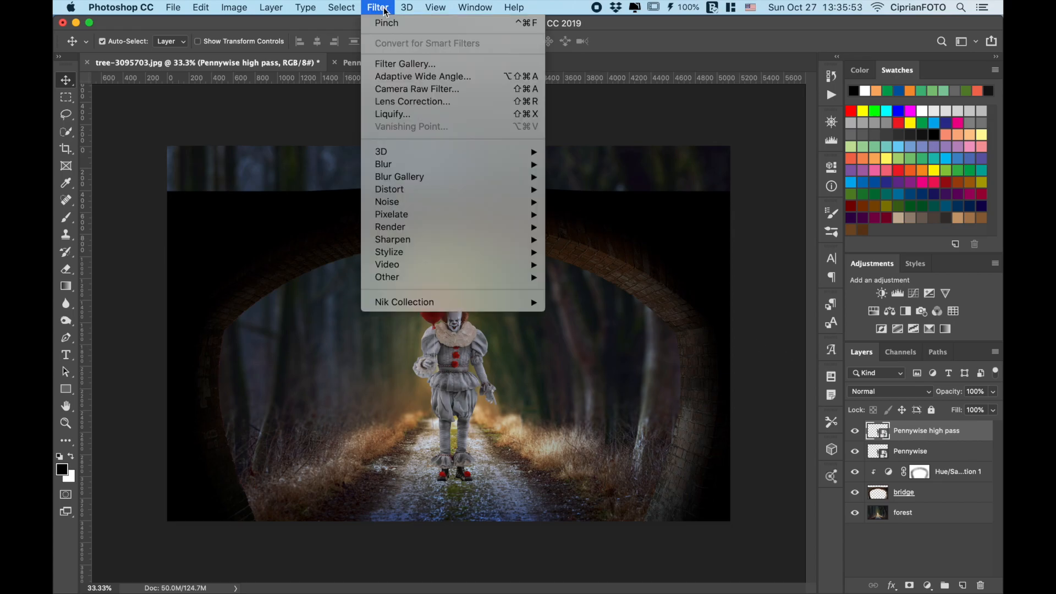
{"action": "mouse_move", "coordinate": [467, 277]}
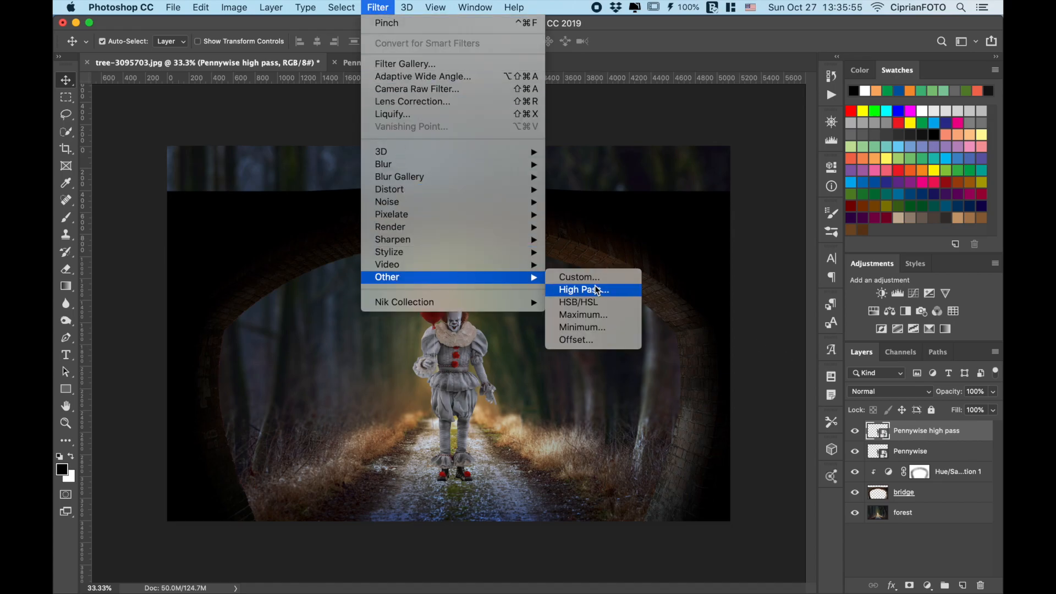
{"action": "left_click", "coordinate": [627, 291]}
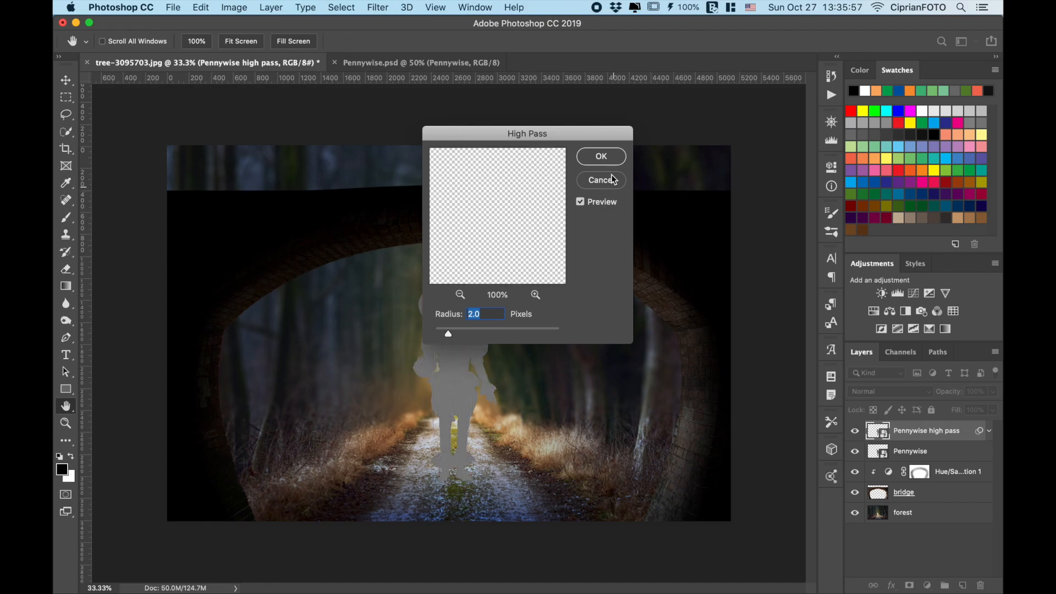
{"action": "left_click", "coordinate": [602, 156]}
{"action": "left_click", "coordinate": [860, 391]}
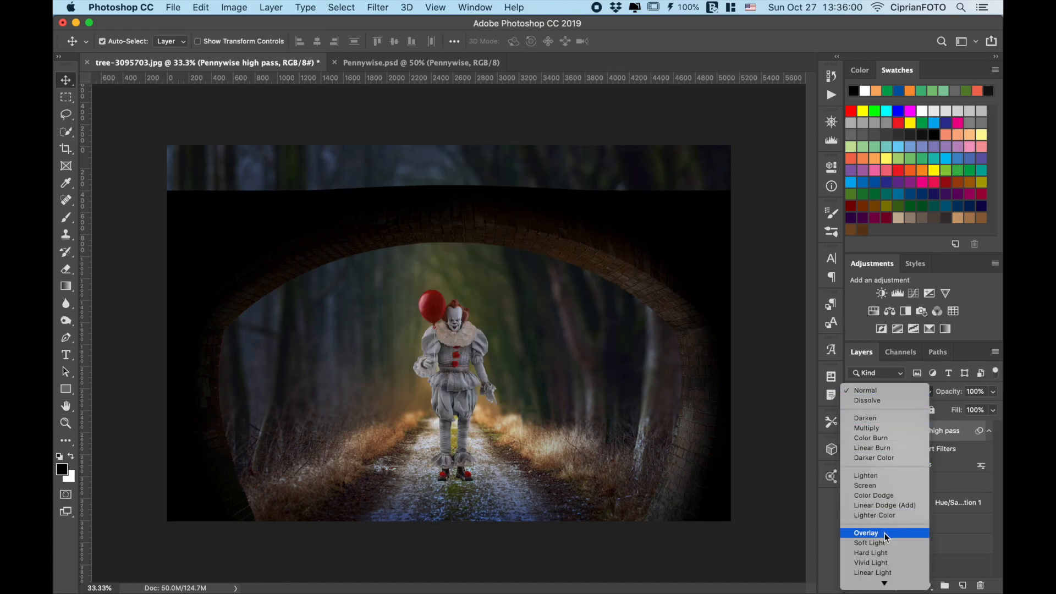
{"action": "left_click", "coordinate": [885, 533]}
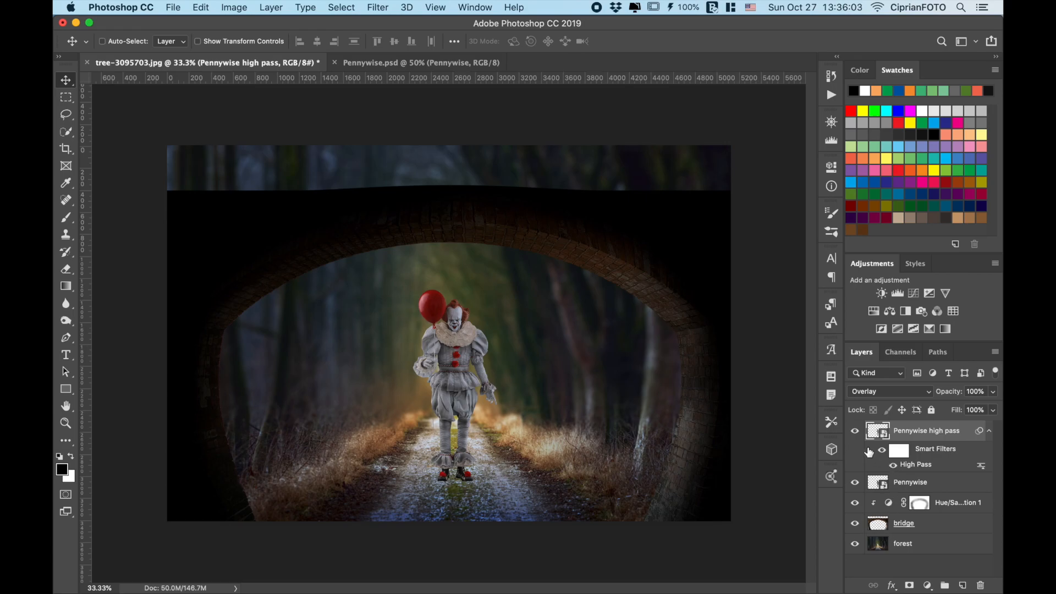
{"action": "key", "text": "super+equal"}
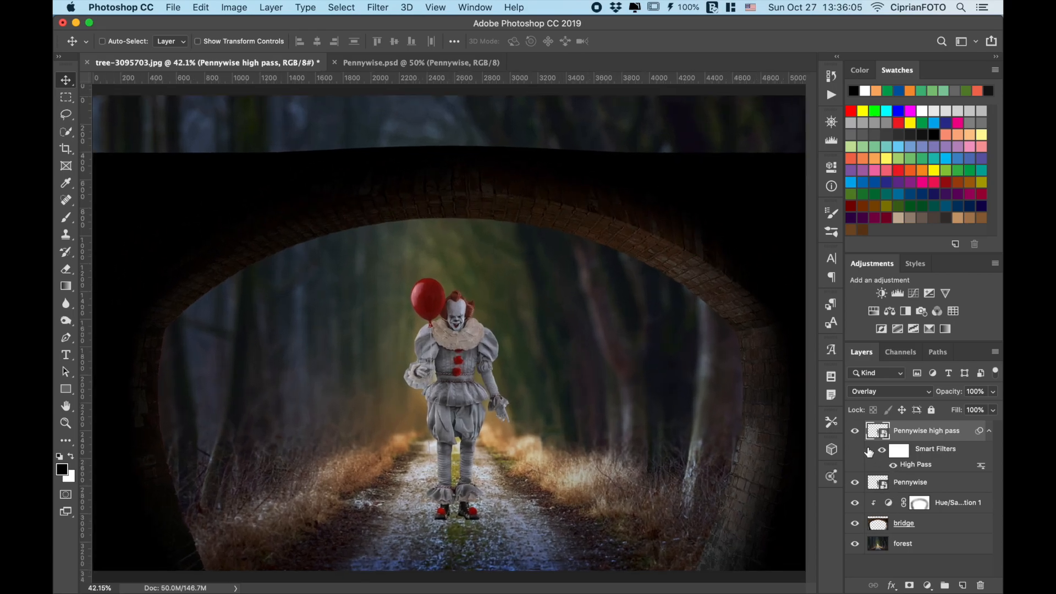
{"action": "key", "text": "super+equal"}
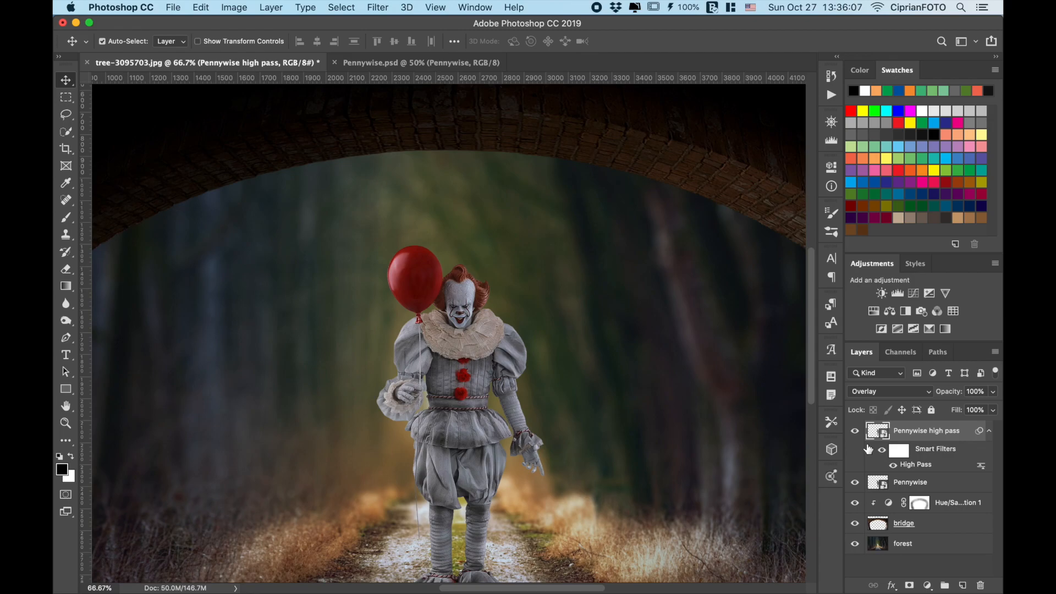
{"action": "left_click", "coordinate": [855, 432]}
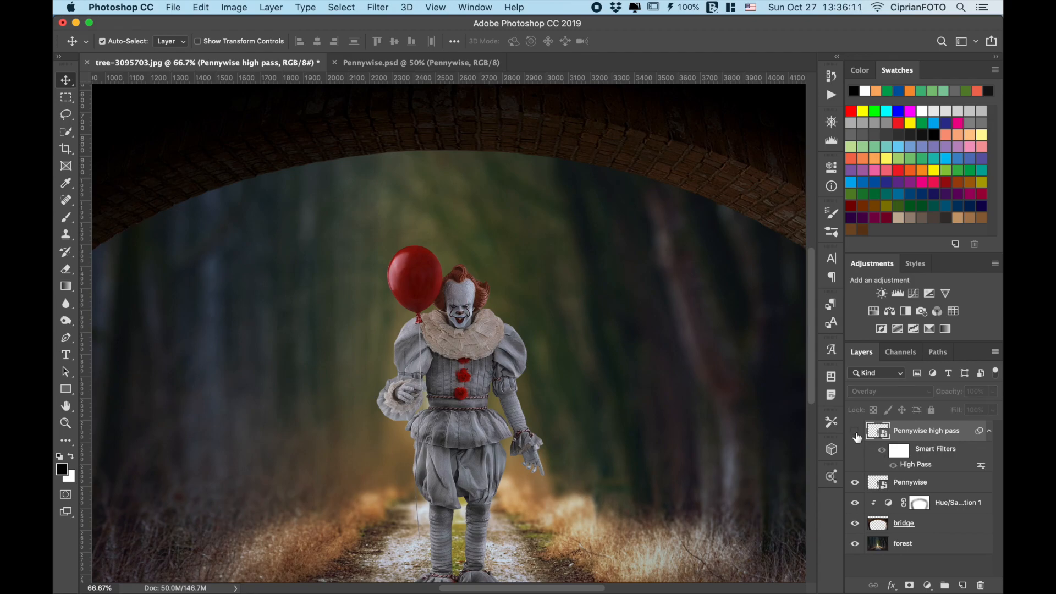
{"action": "left_click", "coordinate": [855, 432]}
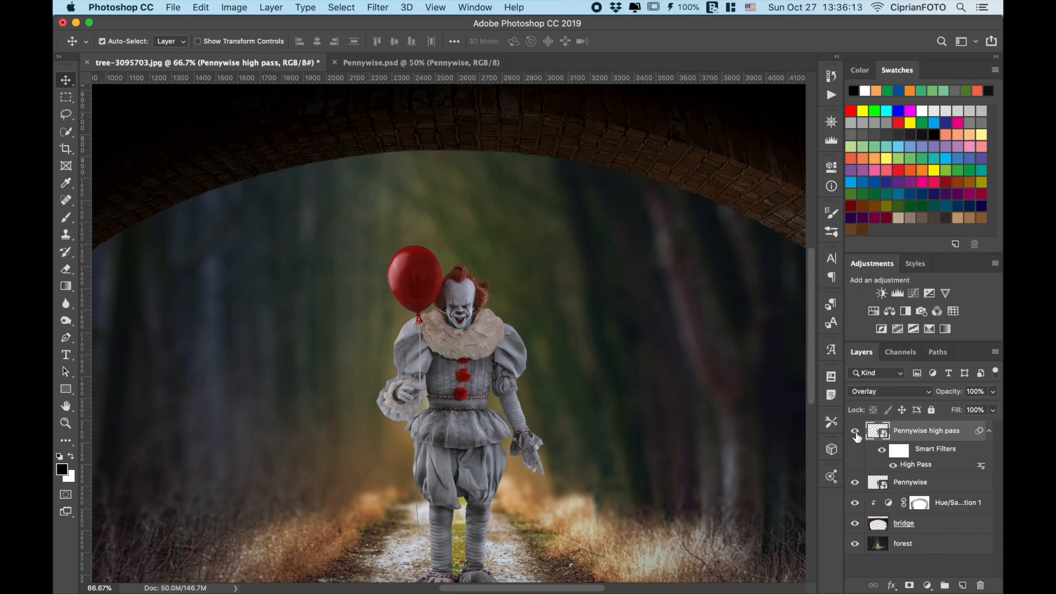
{"action": "key", "text": "super+0"}
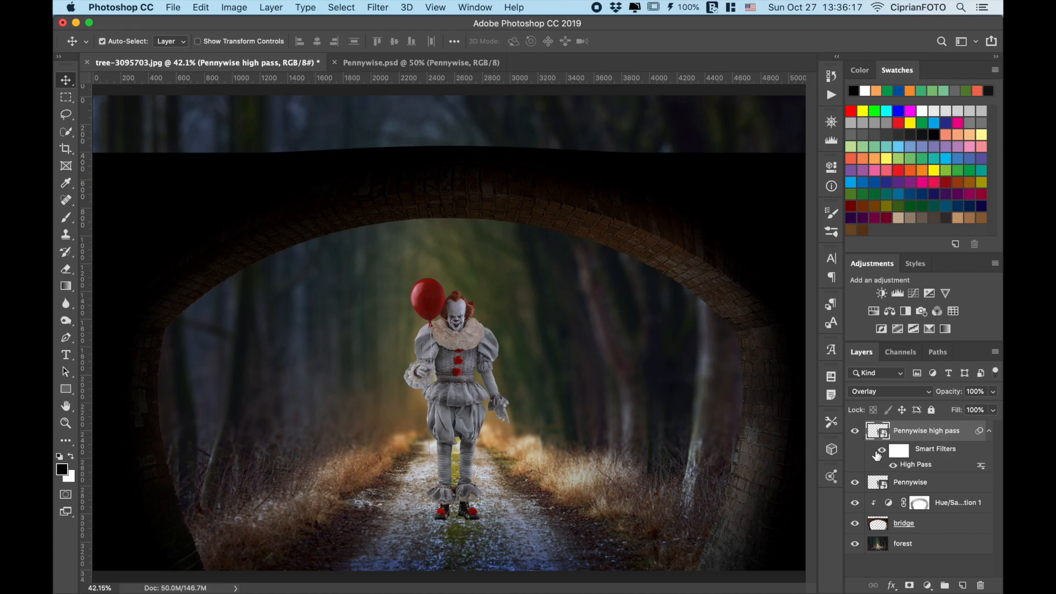
Rasterize the Pennywise high pass smart object so the Burn tool can work on it
{"action": "left_click", "coordinate": [66, 322]}
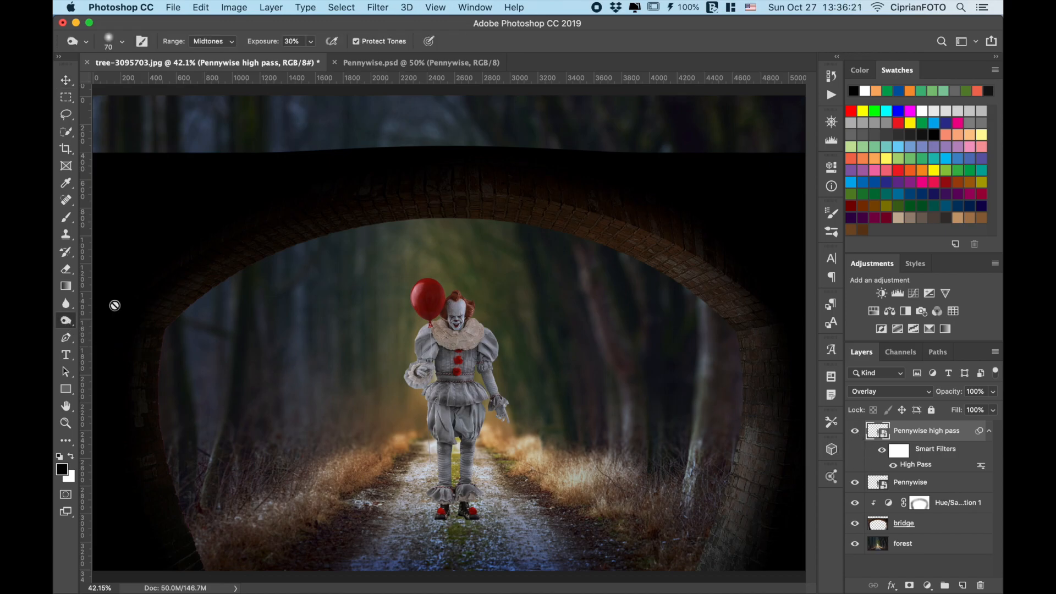
{"action": "left_click", "coordinate": [430, 305]}
{"action": "left_click", "coordinate": [618, 215]}
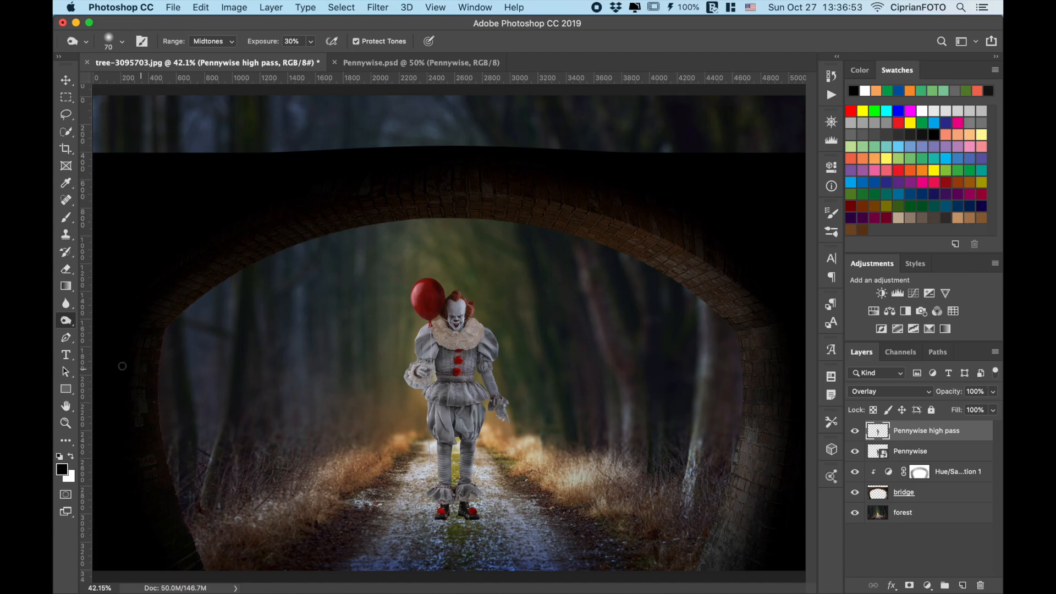
Lighten the balloon-side edge of Pennywise's legs, torso and collar with the Dodge tool, midtones at 30% exposure
{"action": "left_click", "coordinate": [69, 318]}
{"action": "left_click", "coordinate": [117, 319]}
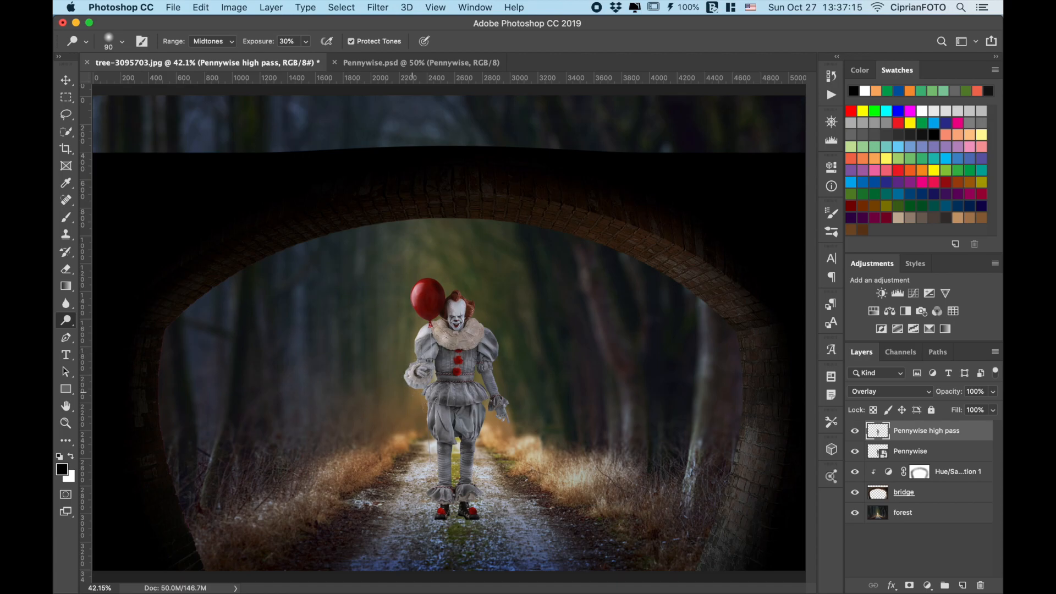
{"action": "left_click_drag", "start_coordinate": [425, 394], "coordinate": [433, 429]}
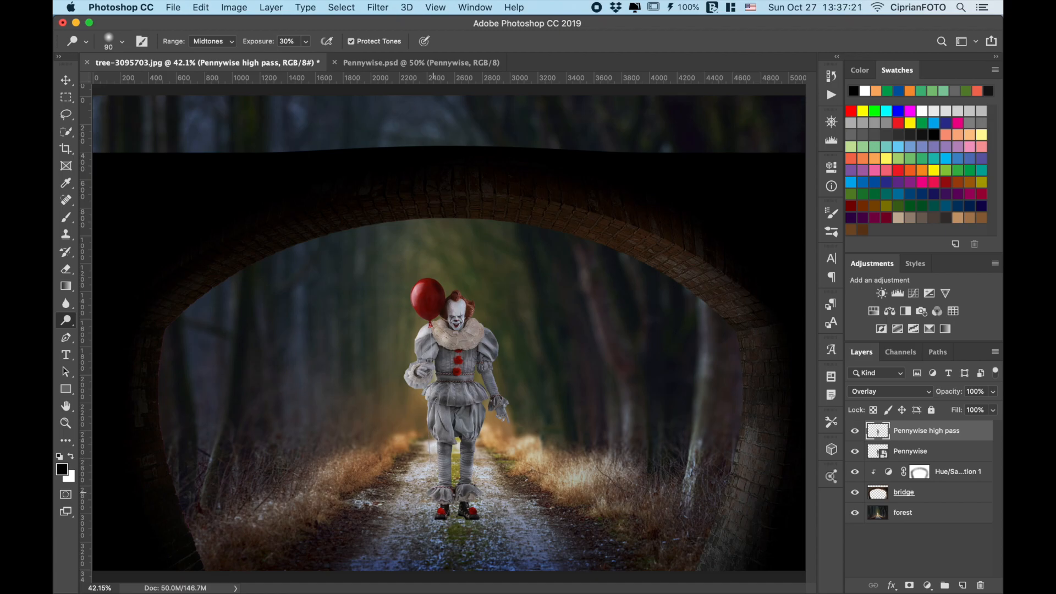
{"action": "mouse_move", "coordinate": [442, 482]}
{"action": "left_mouse_down"}
{"action": "mouse_move", "coordinate": [438, 416]}
{"action": "mouse_move", "coordinate": [449, 442]}
{"action": "mouse_move", "coordinate": [434, 401]}
{"action": "mouse_move", "coordinate": [449, 378]}
{"action": "mouse_move", "coordinate": [439, 382]}
{"action": "mouse_move", "coordinate": [444, 352]}
{"action": "mouse_move", "coordinate": [433, 368]}
{"action": "mouse_move", "coordinate": [442, 350]}
{"action": "mouse_move", "coordinate": [434, 371]}
{"action": "left_mouse_up"}
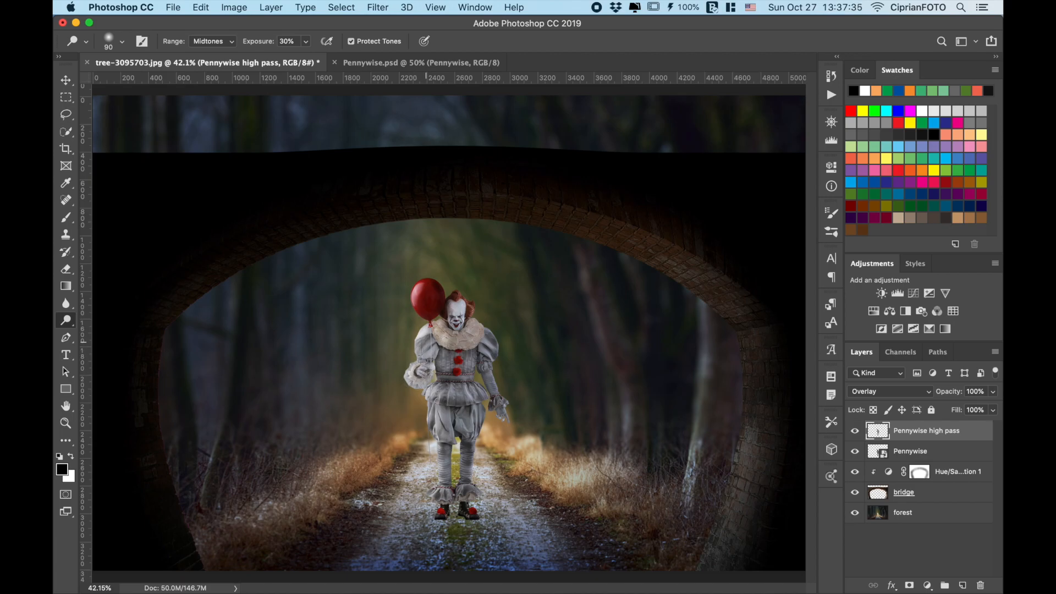
{"action": "left_click_drag", "start_coordinate": [447, 332], "coordinate": [441, 333]}
{"action": "right_click", "coordinate": [62, 319]}
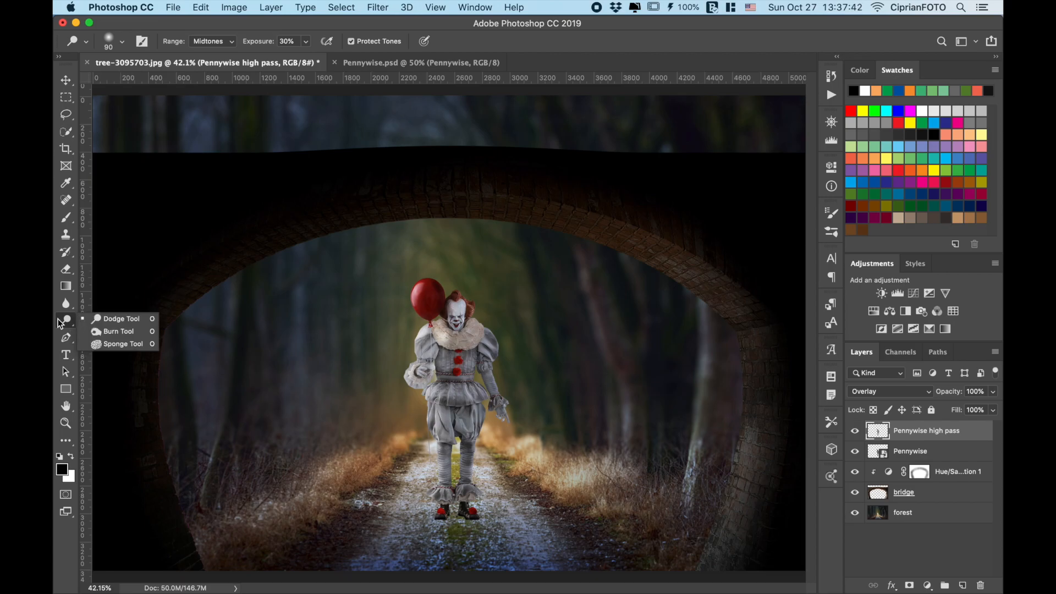
{"action": "left_click", "coordinate": [118, 346]}
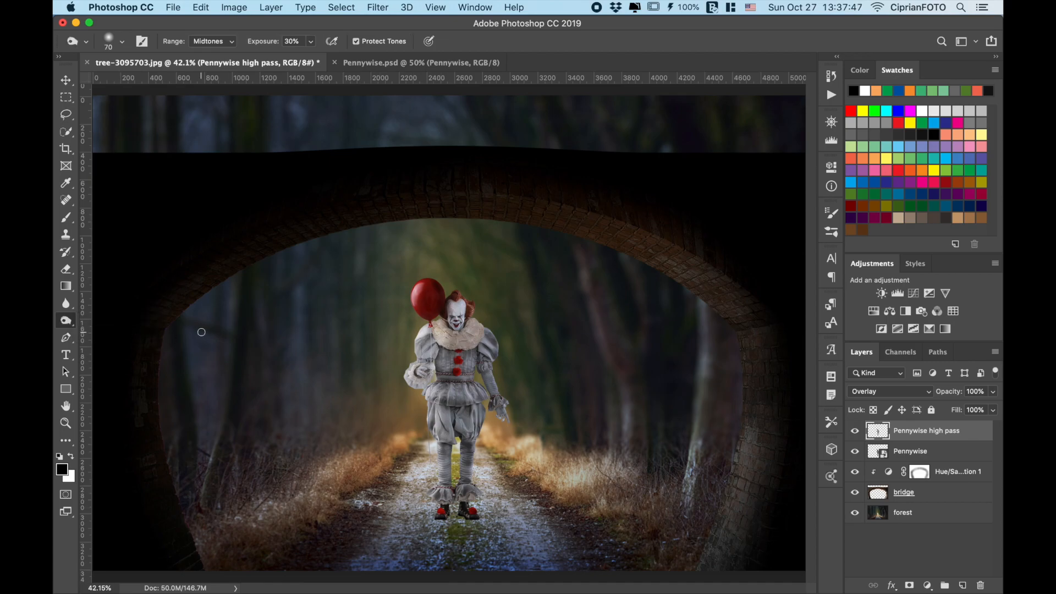
{"action": "right_click", "coordinate": [66, 321]}
{"action": "left_click", "coordinate": [112, 320]}
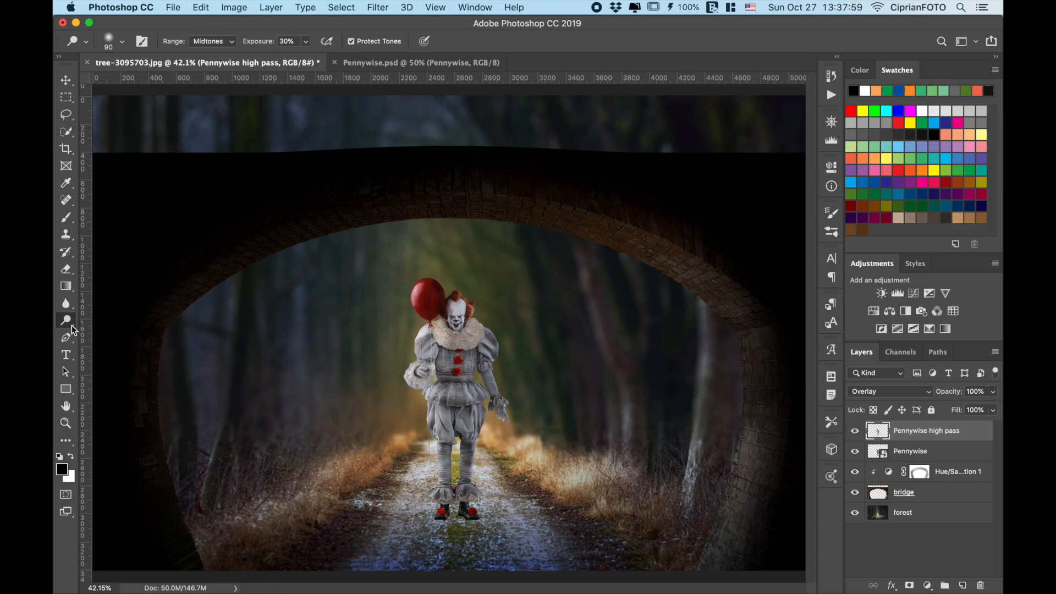
{"action": "left_click_drag", "start_coordinate": [66, 320], "coordinate": [67, 321]}
{"action": "left_click", "coordinate": [115, 332]}
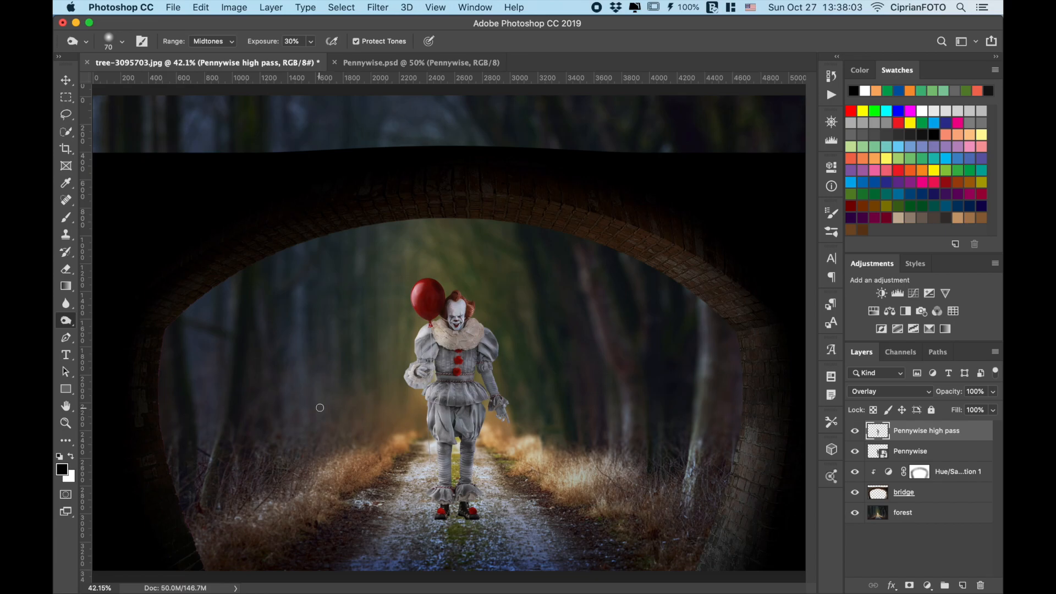
{"action": "left_click_drag", "start_coordinate": [66, 320], "coordinate": [109, 324]}
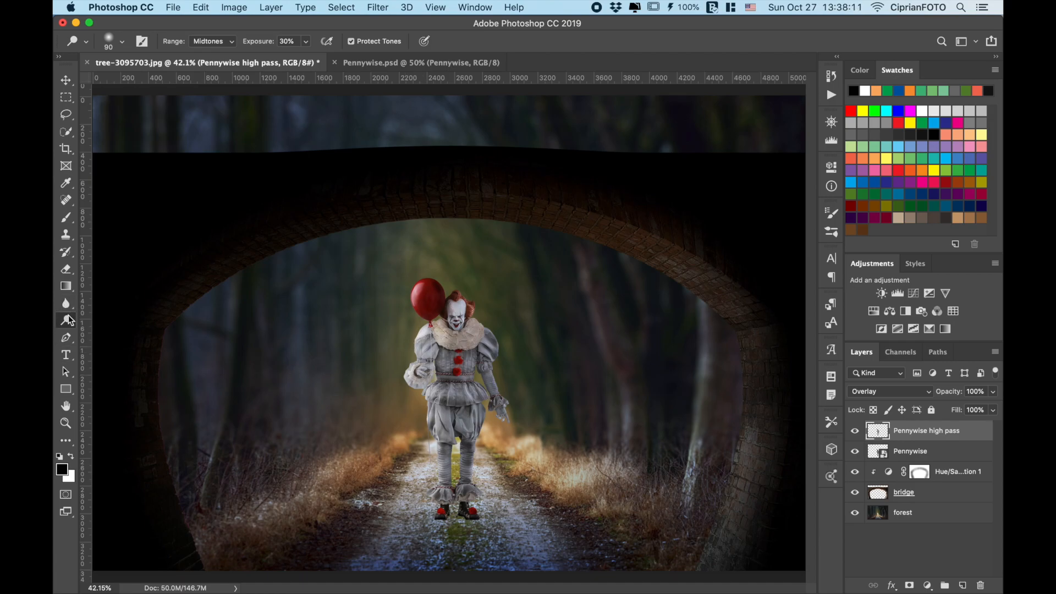
Add a Drop Shadow effect to the Pennywise high pass layer and split the effect into its own layer
{"action": "key", "text": "v"}
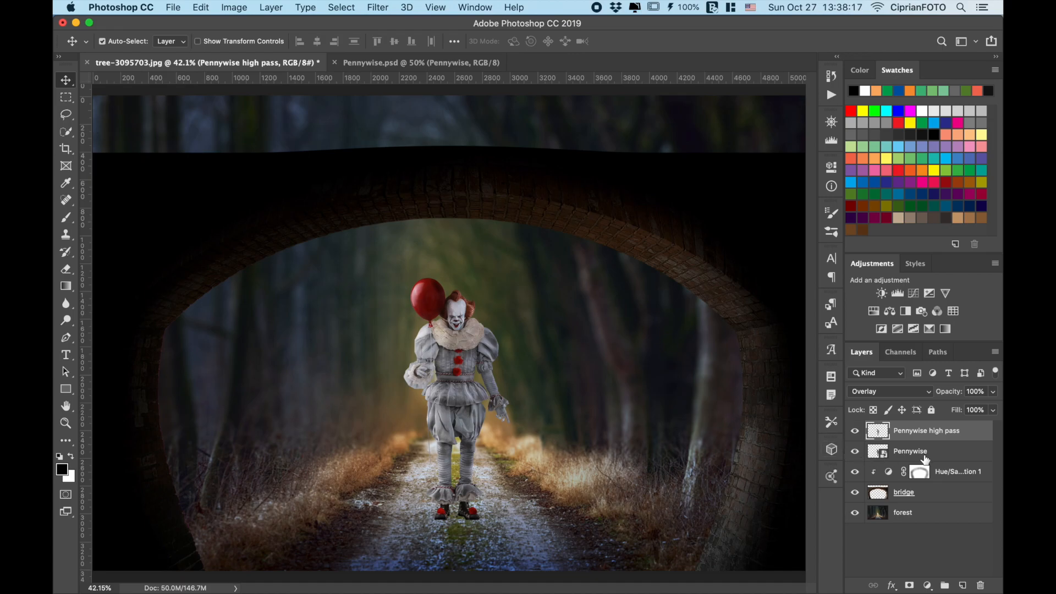
{"action": "double_click", "coordinate": [884, 437]}
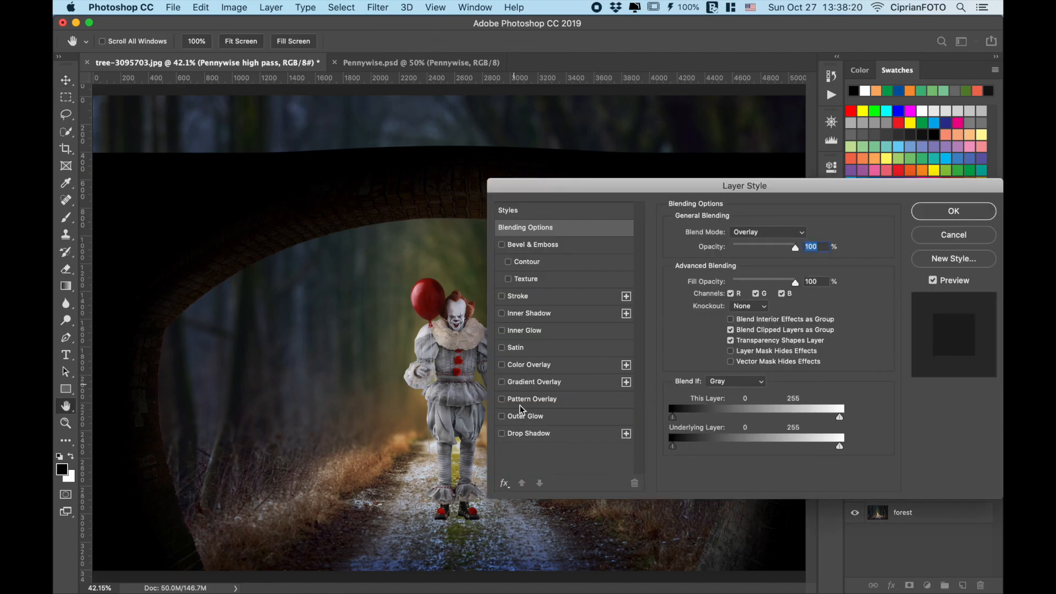
{"action": "left_click", "coordinate": [528, 433]}
{"action": "left_click", "coordinate": [954, 211]}
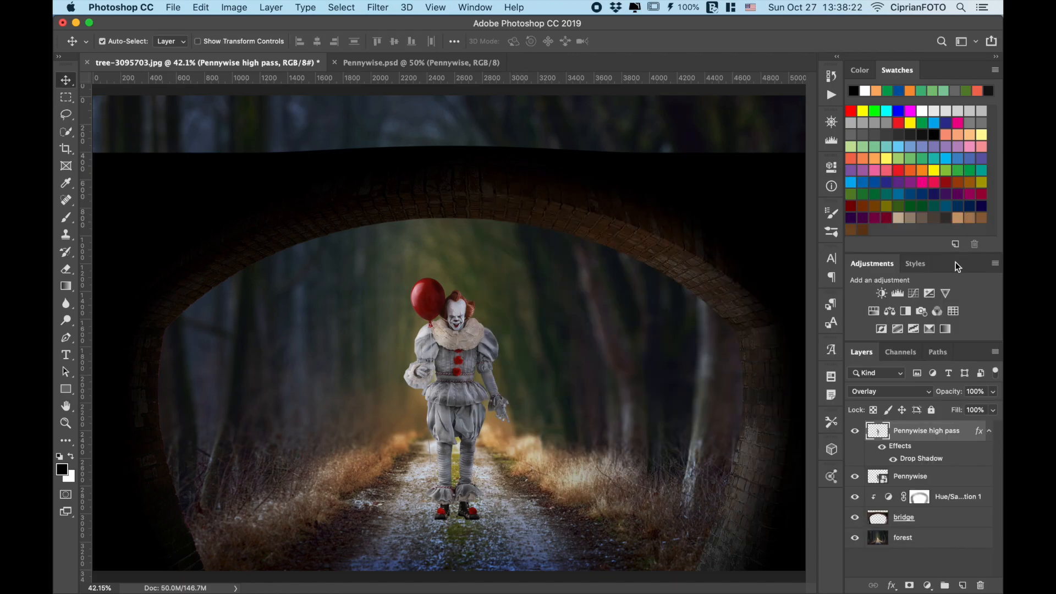
{"action": "right_click", "coordinate": [949, 457]}
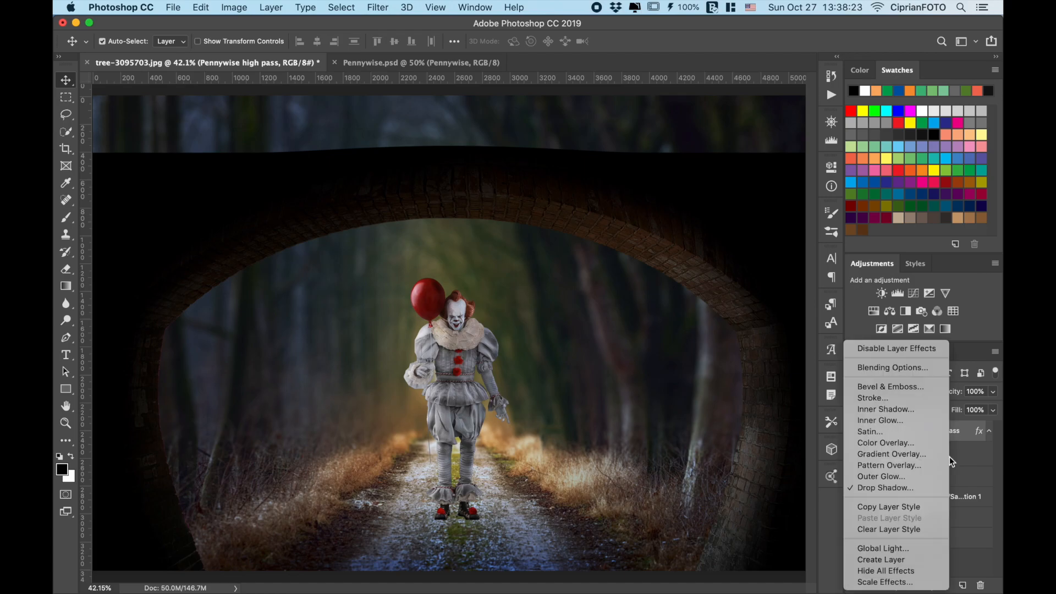
{"action": "left_click", "coordinate": [912, 558]}
{"action": "left_click", "coordinate": [629, 222]}
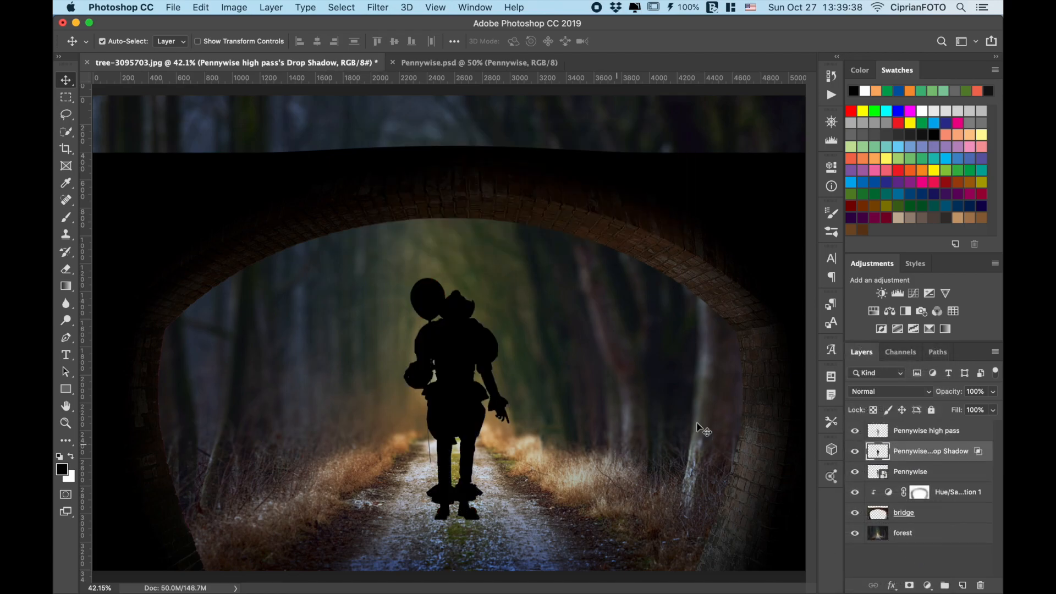
Place the drop shadow layer below Pennywise and distort it into a cast shadow on the path, about -30.75% high and skewed about 51°
{"action": "left_click_drag", "start_coordinate": [922, 456], "coordinate": [923, 477]}
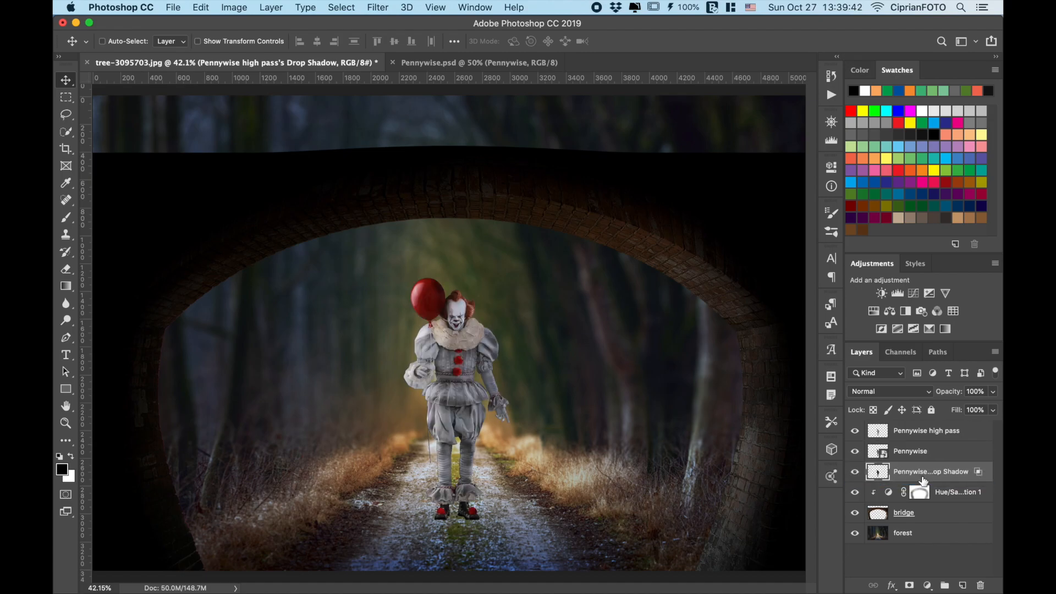
{"action": "key", "text": "ctrl+t"}
{"action": "right_click", "coordinate": [465, 386]}
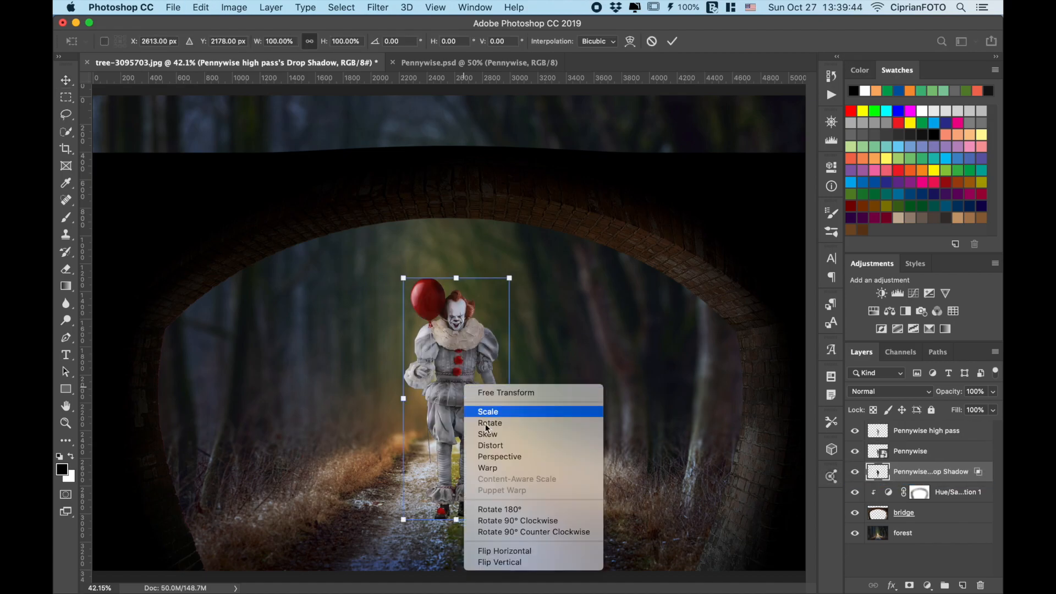
{"action": "left_click", "coordinate": [505, 446]}
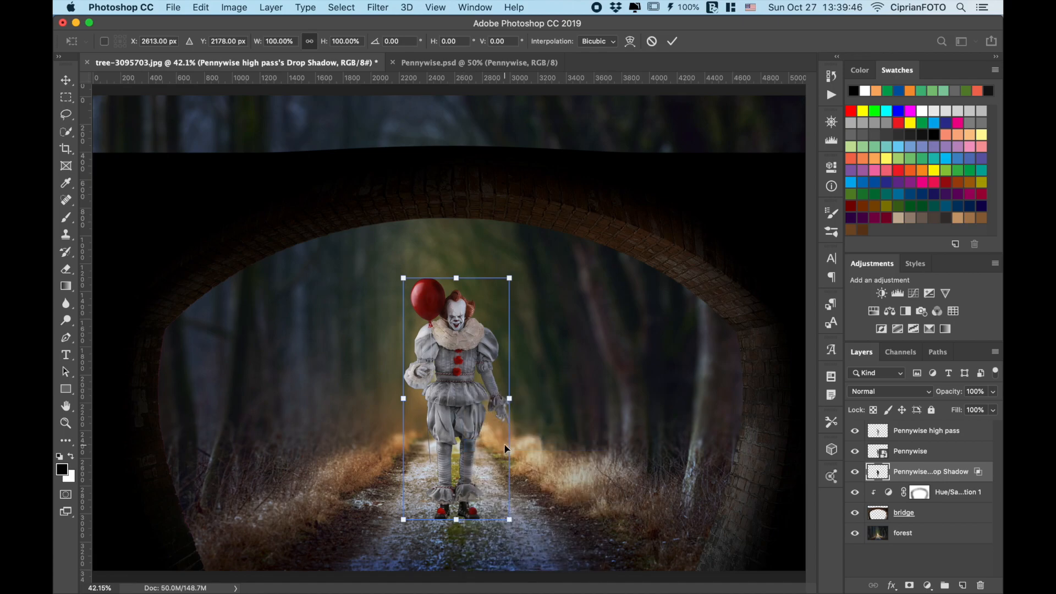
{"action": "key", "text": "super+minus"}
{"action": "left_click_drag", "start_coordinate": [456, 291], "coordinate": [528, 541]}
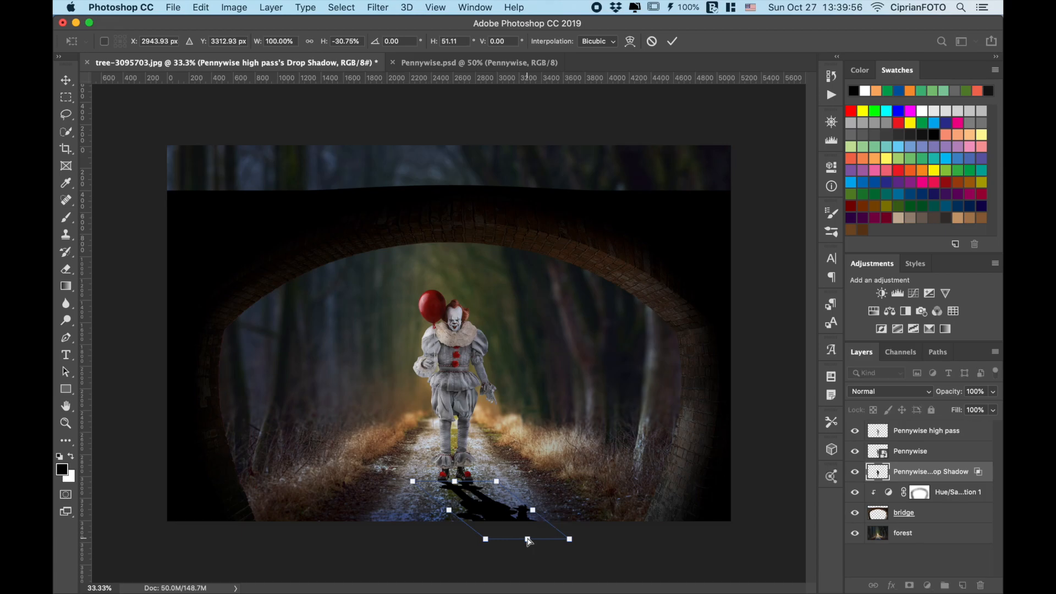
{"action": "key", "text": "Return"}
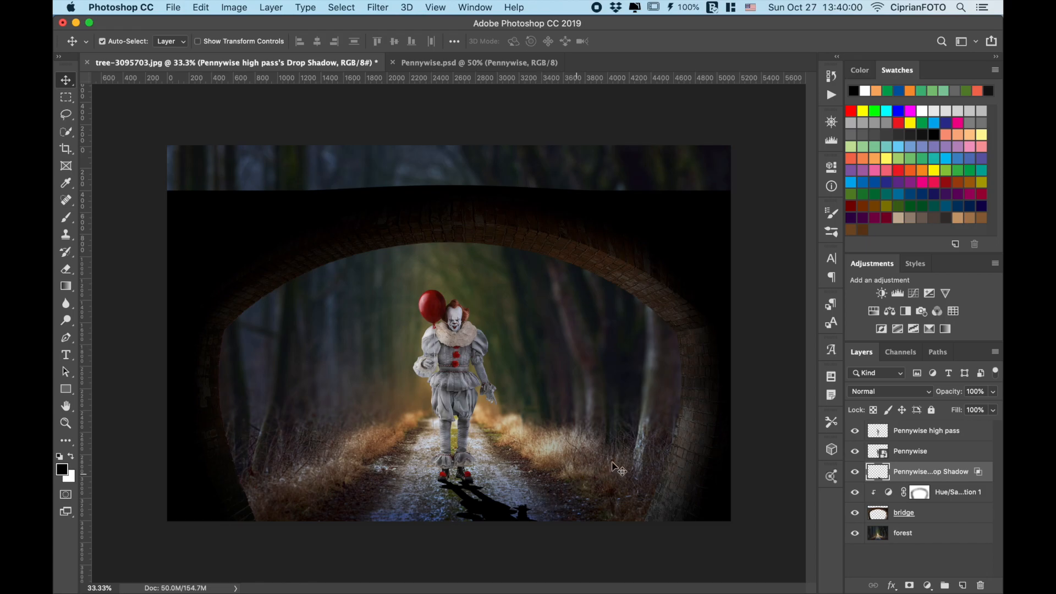
Create a new layer above the Hue/Saturation adjustment and name it shadow
{"action": "left_click", "coordinate": [884, 496]}
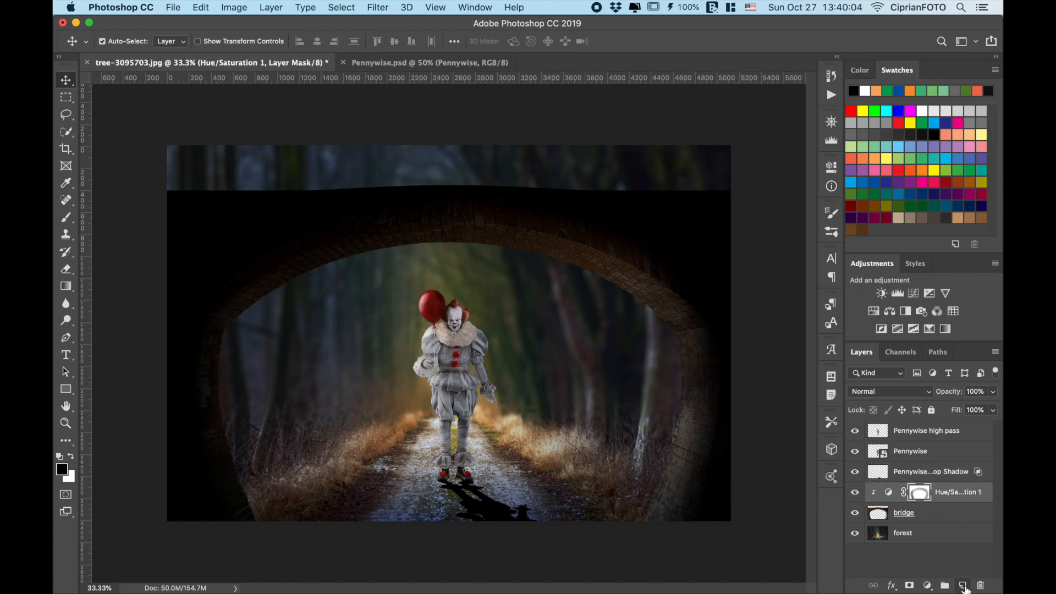
{"action": "left_click", "coordinate": [962, 585]}
{"action": "double_click", "coordinate": [907, 491]}
{"action": "type", "text": "shadow"}
{"action": "key", "text": "Return"}
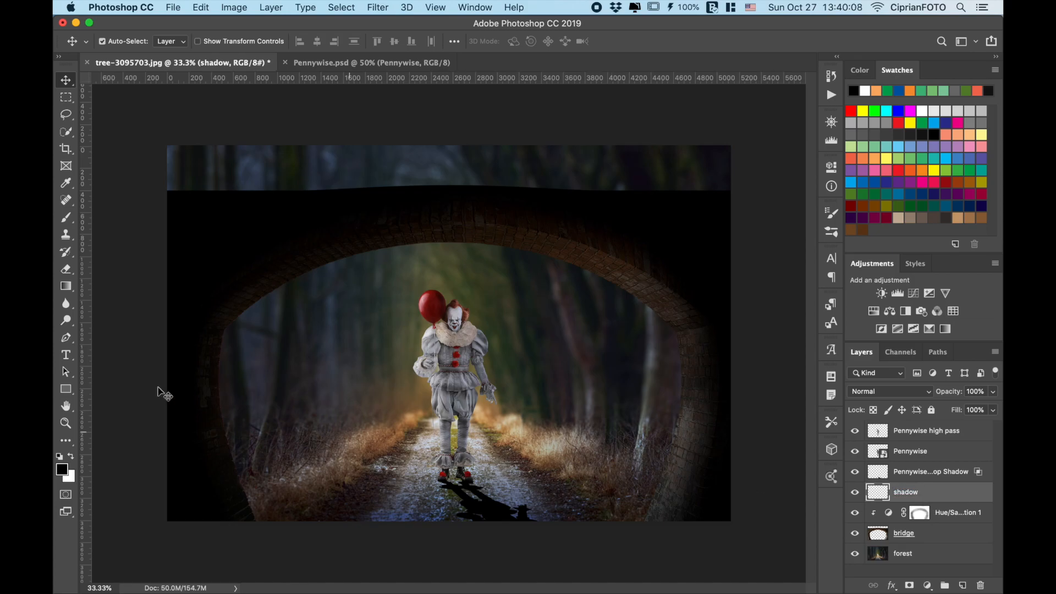
Flatten the soft black brush tip into a thin horizontal ellipse at 0% hardness
{"action": "left_click", "coordinate": [66, 222]}
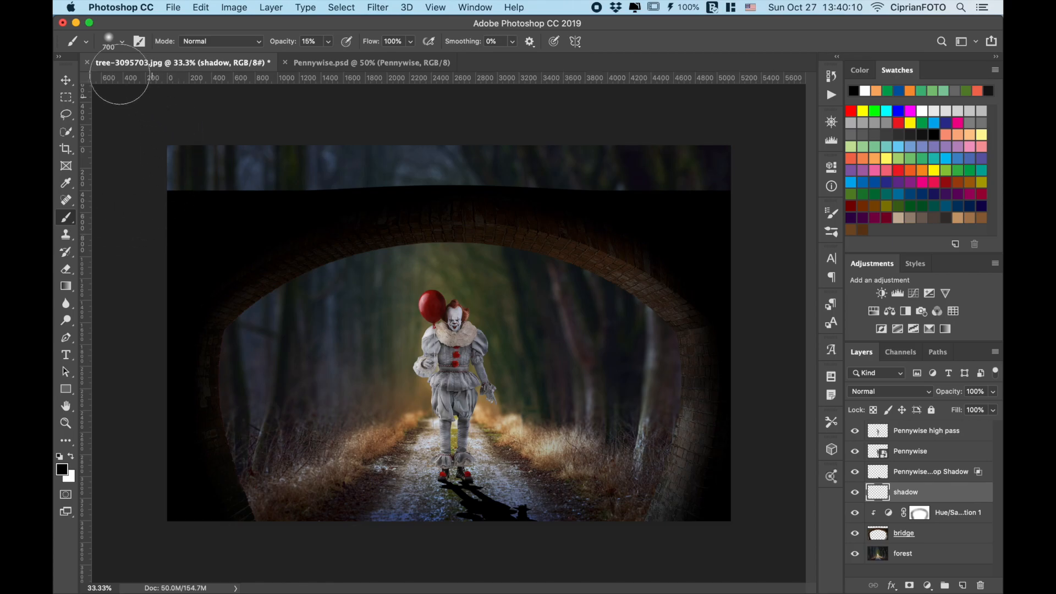
{"action": "left_click", "coordinate": [108, 43]}
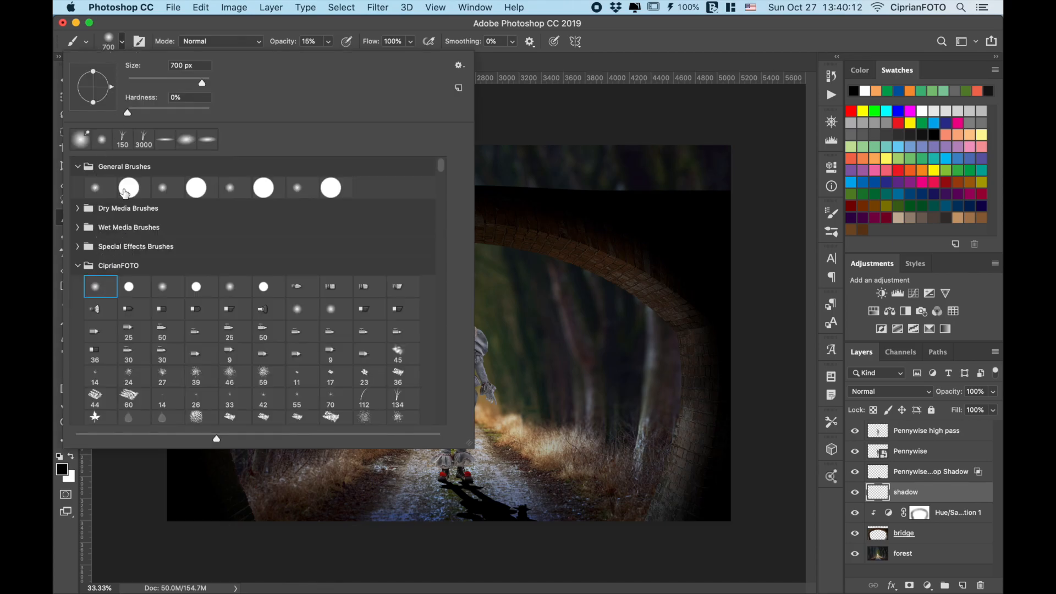
{"action": "left_click_drag", "start_coordinate": [92, 102], "coordinate": [93, 89]}
{"action": "key", "text": "Return"}
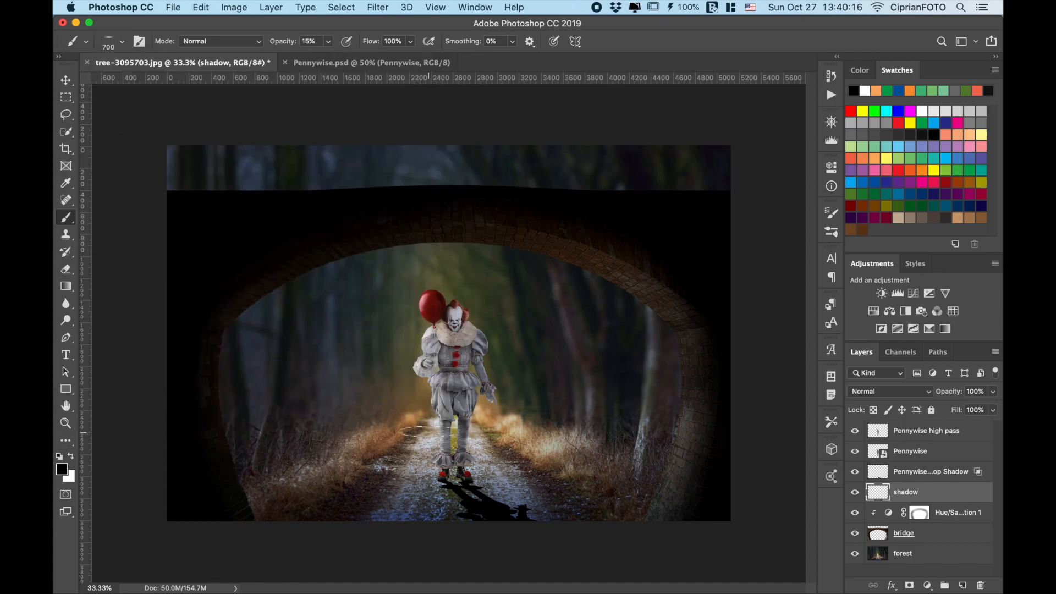
Paint a soft black contact shadow under Pennywise's feet on the shadow layer, brush up to 800 px at 15% opacity
{"action": "key", "text": "bracketleft"}
{"action": "key", "text": "bracketleft"}
{"action": "key", "text": "bracketleft"}
{"action": "key", "text": "bracketleft"}
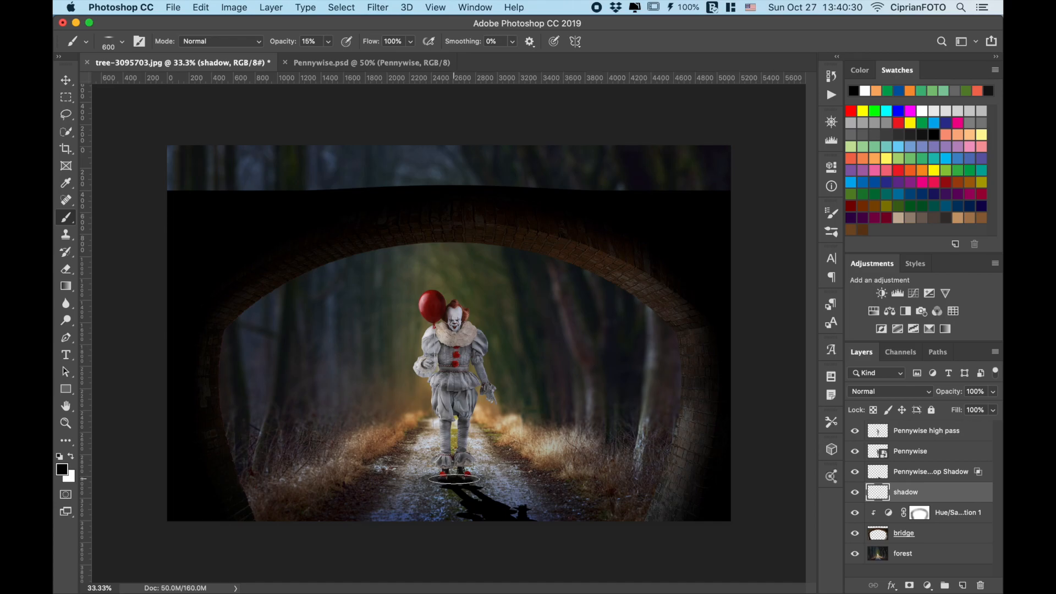
{"action": "key", "text": "bracketright"}
{"action": "key", "text": "bracketright"}
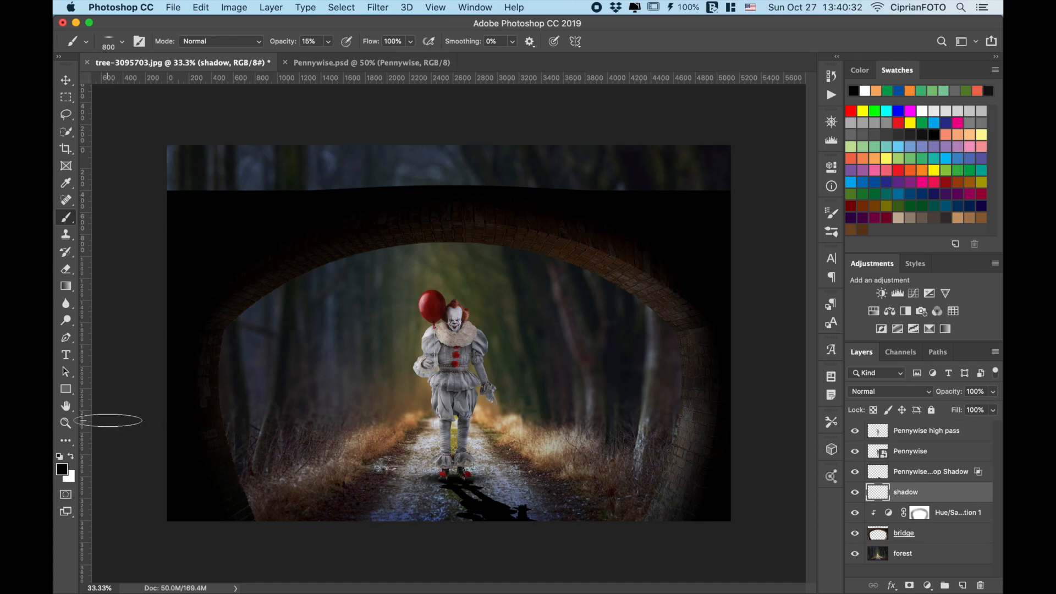
{"action": "left_click_drag", "start_coordinate": [434, 477], "coordinate": [446, 477]}
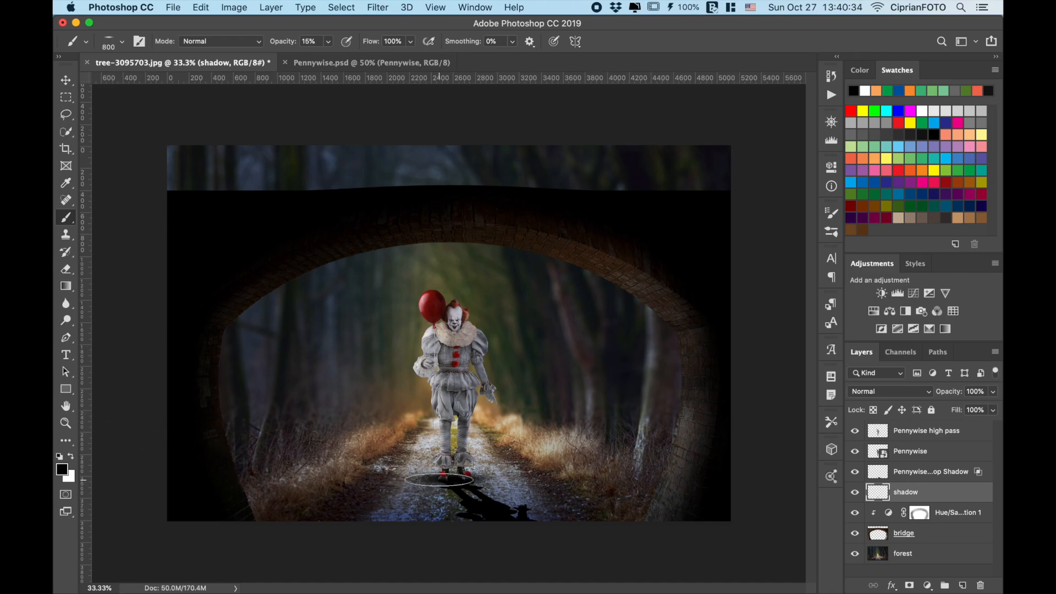
{"action": "key", "text": "v"}
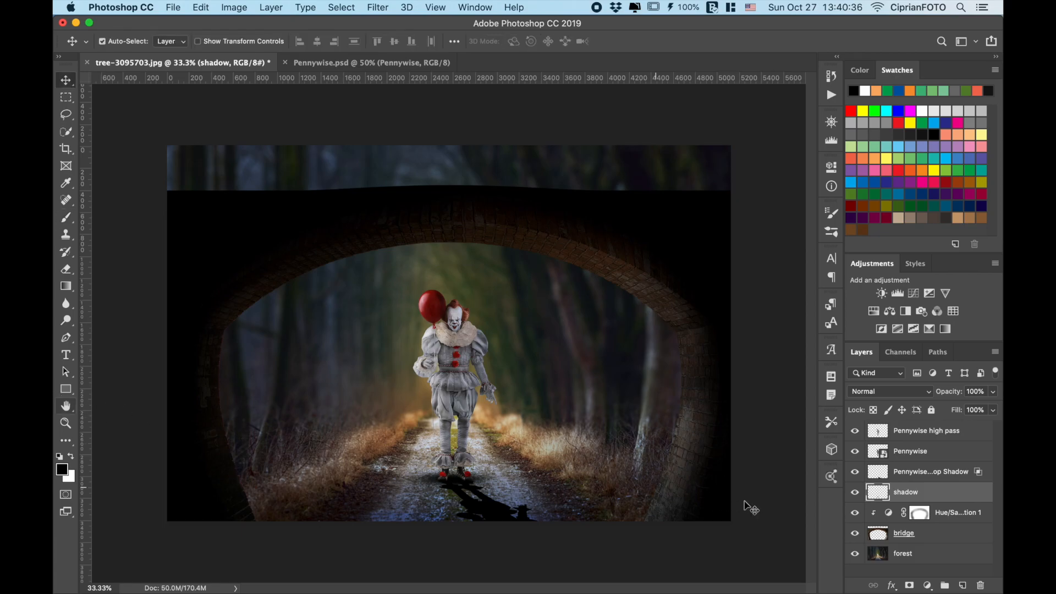
Lower the fill of the Pennywise drop shadow layer to 70% and of the shadow layer to 91%
{"action": "left_click", "coordinate": [916, 473]}
{"action": "left_click_drag", "start_coordinate": [957, 415], "coordinate": [938, 416]}
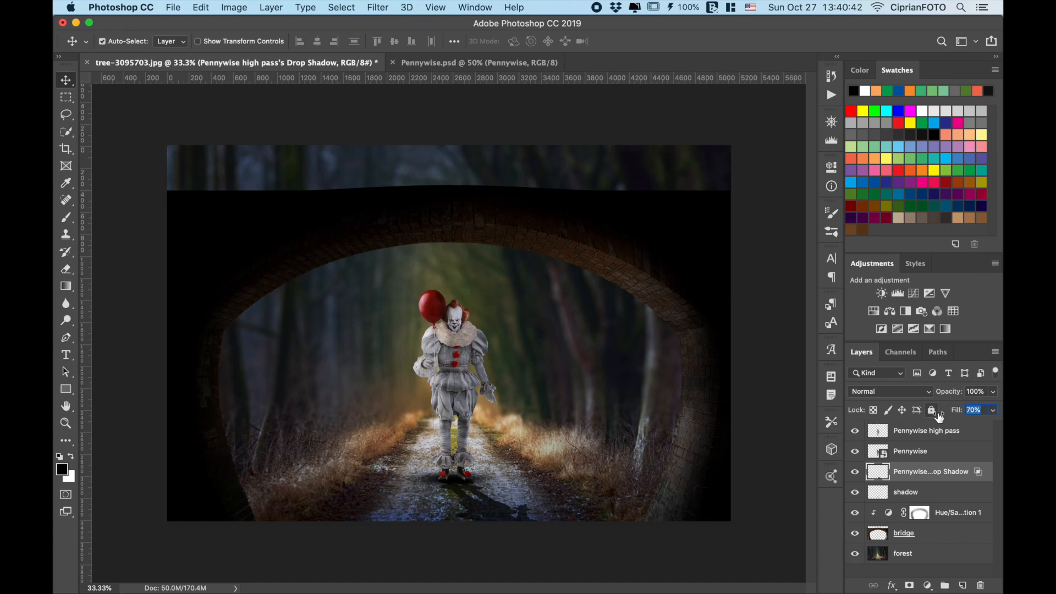
{"action": "left_click", "coordinate": [910, 495]}
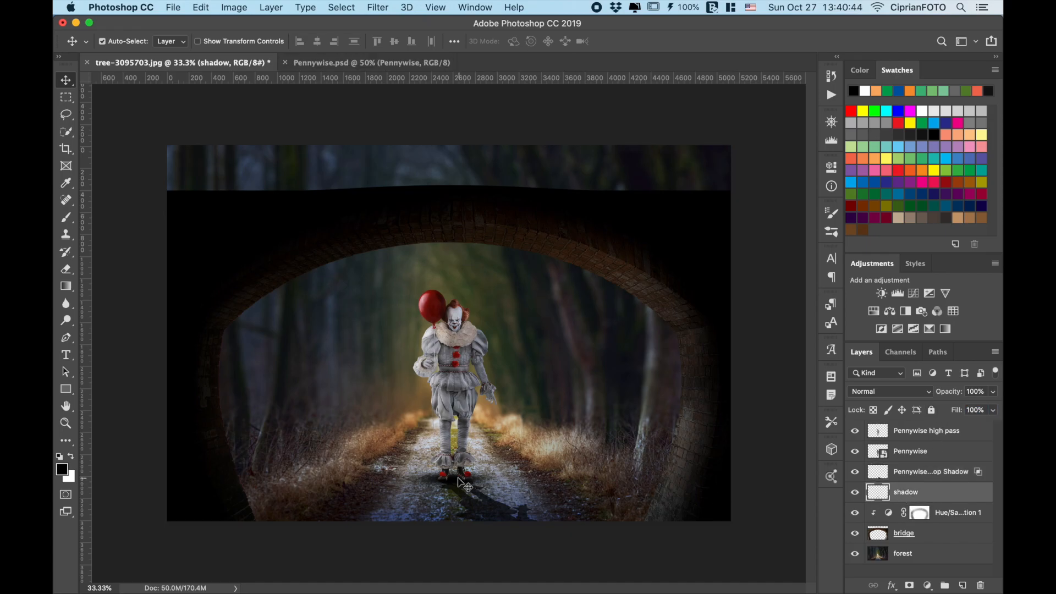
{"action": "key", "text": "b"}
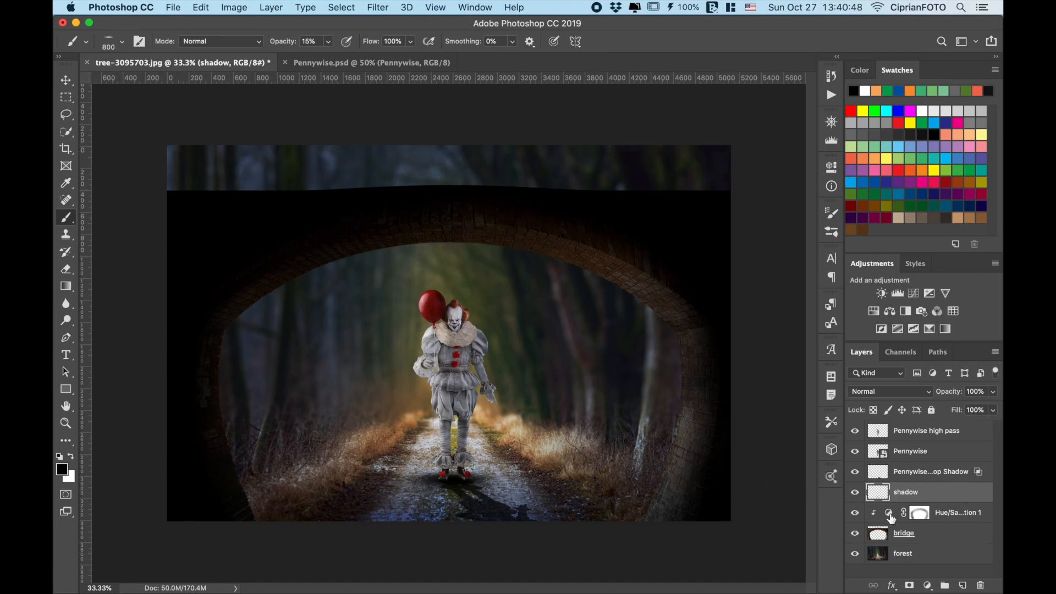
{"action": "left_click_drag", "start_coordinate": [959, 414], "coordinate": [954, 417]}
{"action": "key", "text": "Return"}
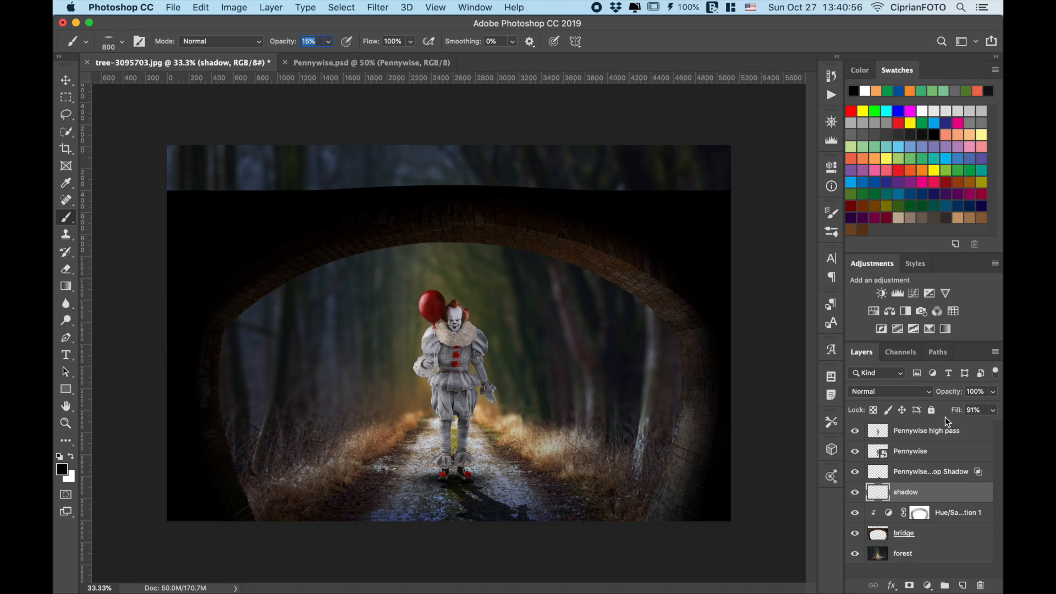
Soften the Pennywise drop shadow layer with a Gaussian Blur of 13.4 pixels radius
{"action": "left_click", "coordinate": [908, 478]}
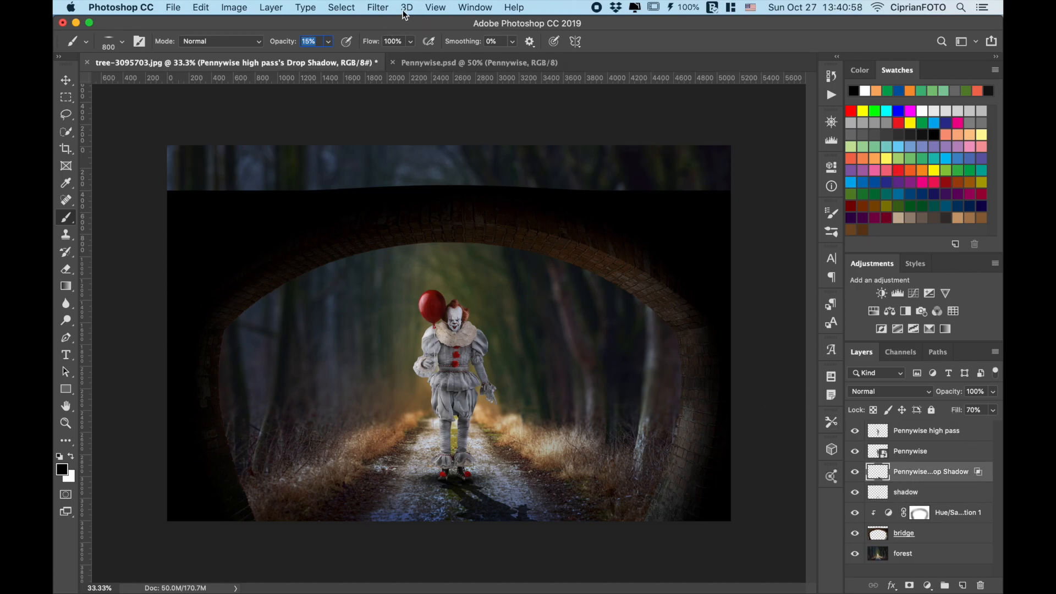
{"action": "left_click", "coordinate": [378, 7]}
{"action": "mouse_move", "coordinate": [448, 163]}
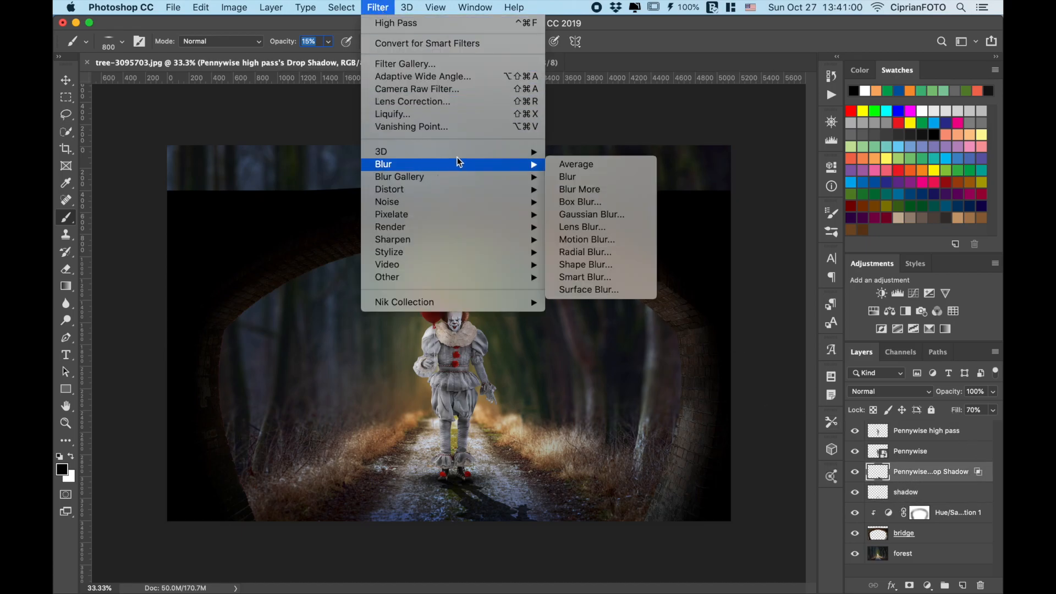
{"action": "left_click", "coordinate": [606, 213]}
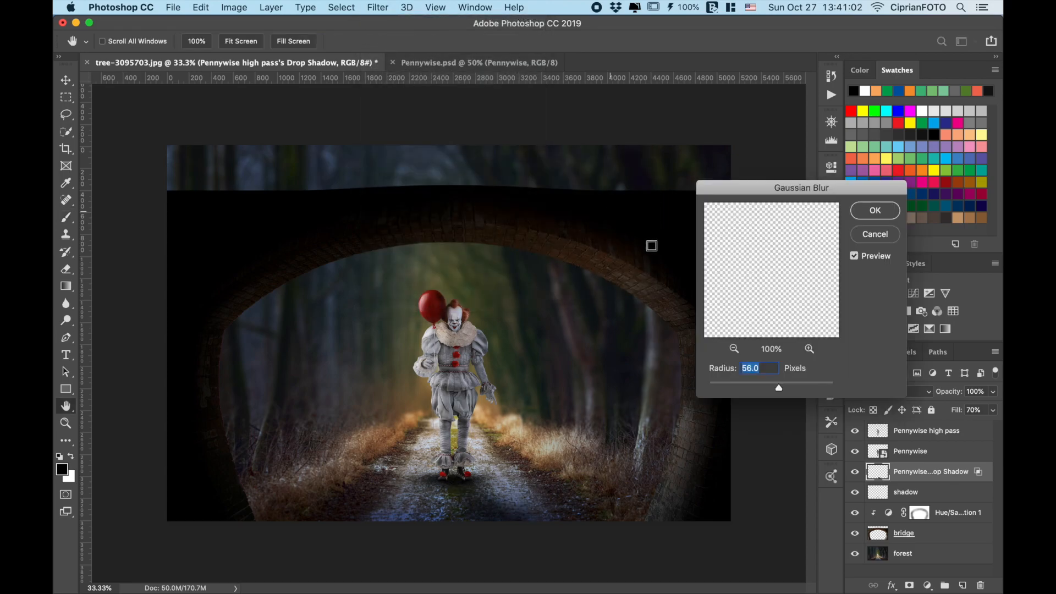
{"action": "left_click", "coordinate": [754, 386]}
{"action": "left_click_drag", "start_coordinate": [756, 389], "coordinate": [762, 389]}
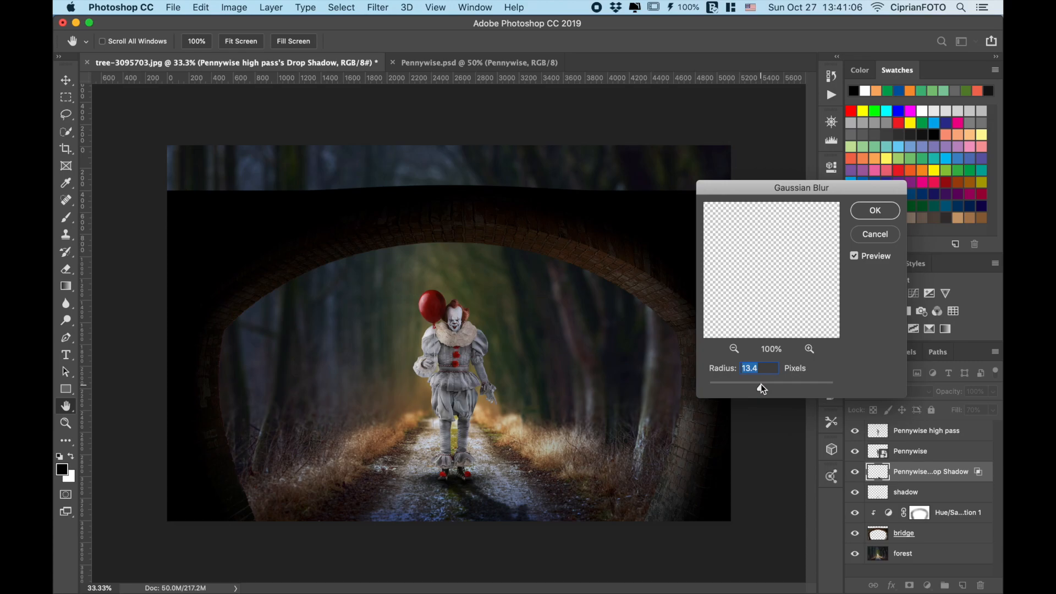
{"action": "left_click", "coordinate": [873, 210]}
{"action": "key", "text": "v"}
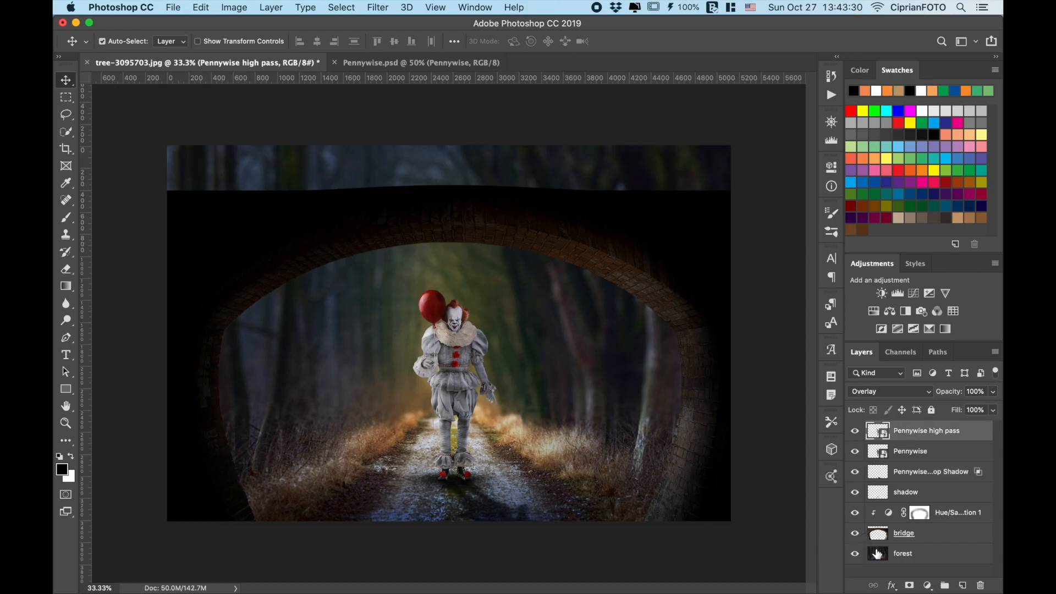
Create a new layer directly above the forest layer and name it light
{"action": "left_click", "coordinate": [880, 553]}
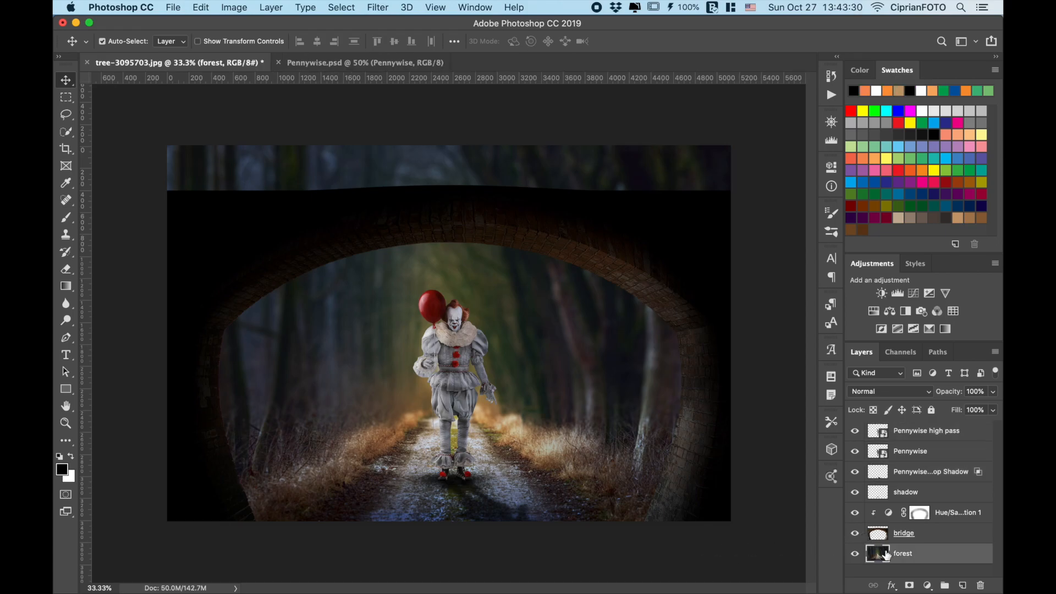
{"action": "left_click", "coordinate": [963, 585]}
{"action": "double_click", "coordinate": [905, 554]}
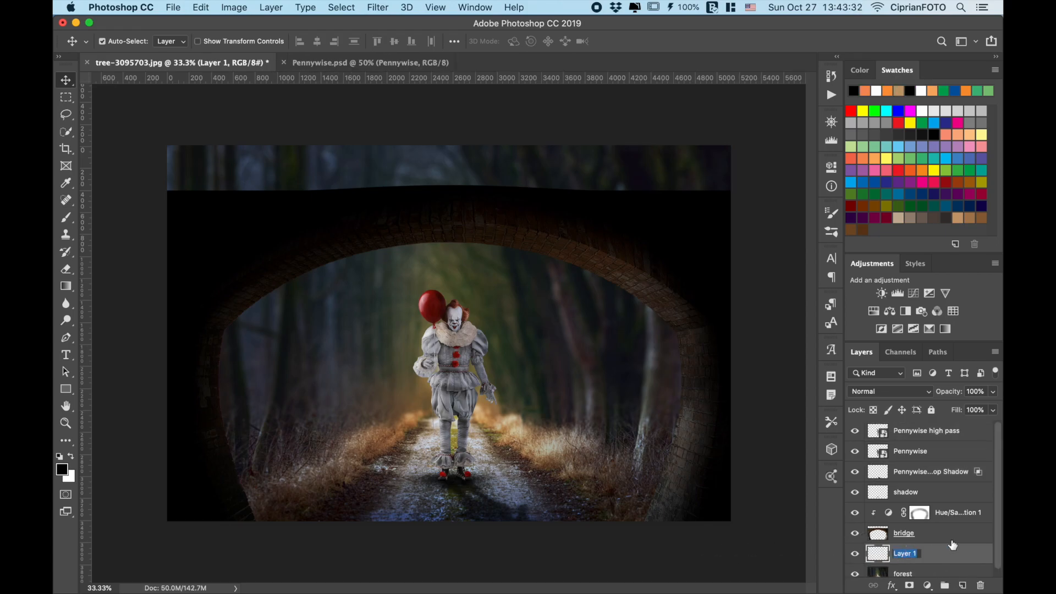
{"action": "type", "text": "light"}
{"action": "key", "text": "Return"}
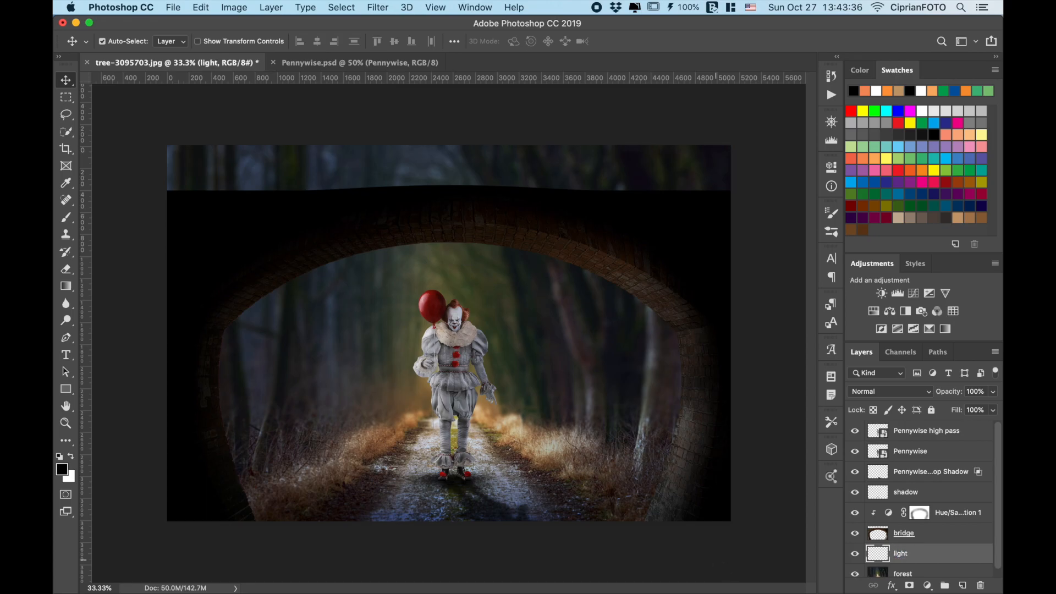
Paint a light orange glow behind Pennywise on the light layer with a soft 3300 px brush at 40% opacity
{"action": "left_click", "coordinate": [67, 219]}
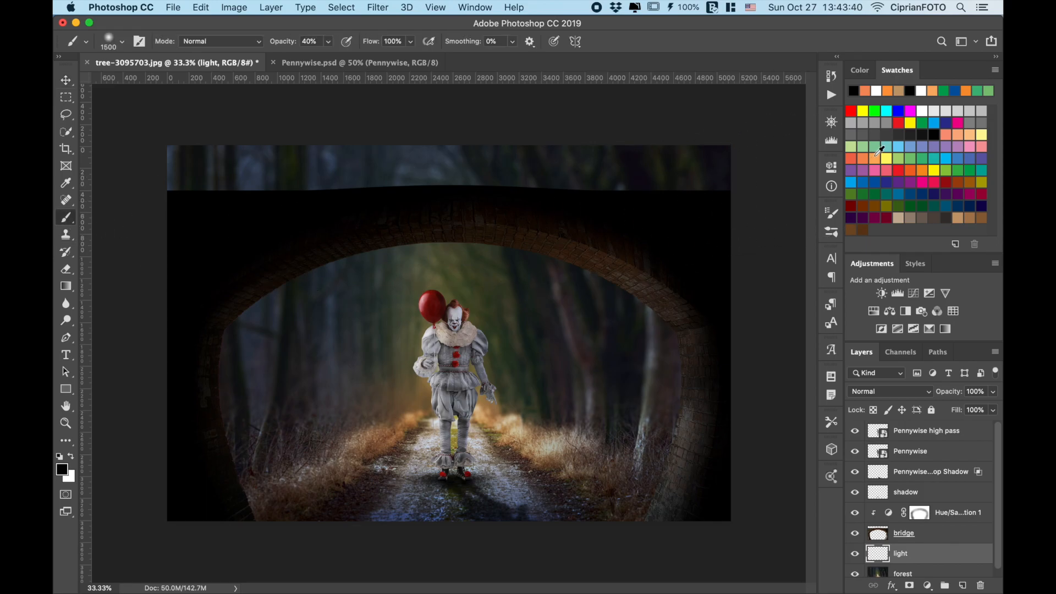
{"action": "left_click", "coordinate": [875, 158]}
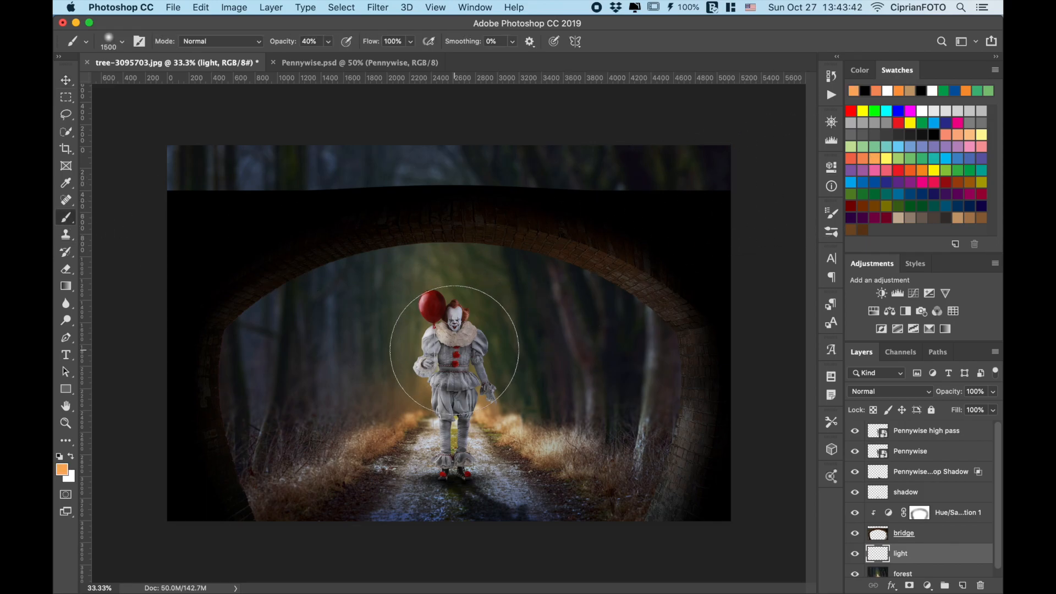
{"action": "key", "text": "bracketright"}
{"action": "key", "text": "bracketright"}
{"action": "key", "text": "bracketright"}
{"action": "key", "text": "bracketright"}
{"action": "key", "text": "bracketright"}
{"action": "key", "text": "bracketright"}
{"action": "key", "text": "bracketright"}
{"action": "key", "text": "bracketright"}
{"action": "key", "text": "bracketright"}
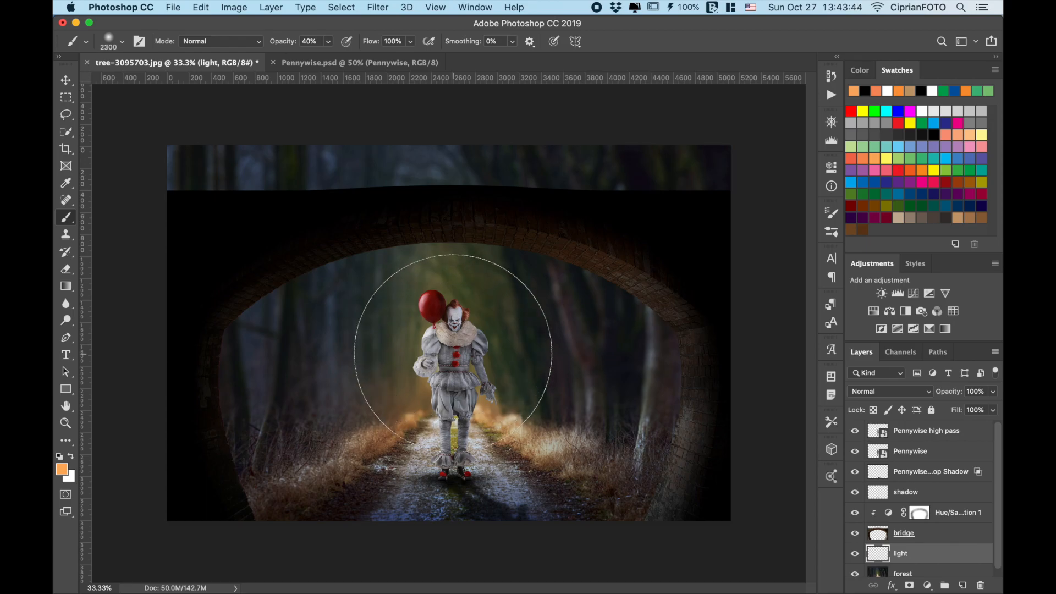
{"action": "key", "text": "bracketright"}
{"action": "key", "text": "bracketright"}
{"action": "key", "text": "bracketright"}
{"action": "key", "text": "bracketright"}
{"action": "key", "text": "bracketright"}
{"action": "key", "text": "bracketright"}
{"action": "key", "text": "bracketright"}
{"action": "key", "text": "bracketright"}
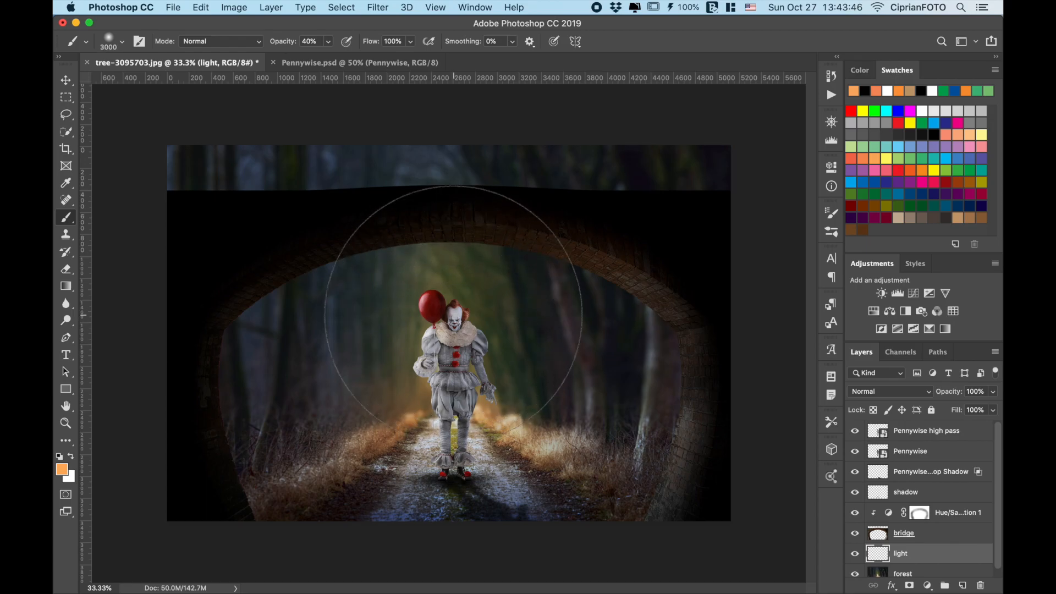
{"action": "key", "text": "bracketright"}
{"action": "left_click", "coordinate": [454, 314]}
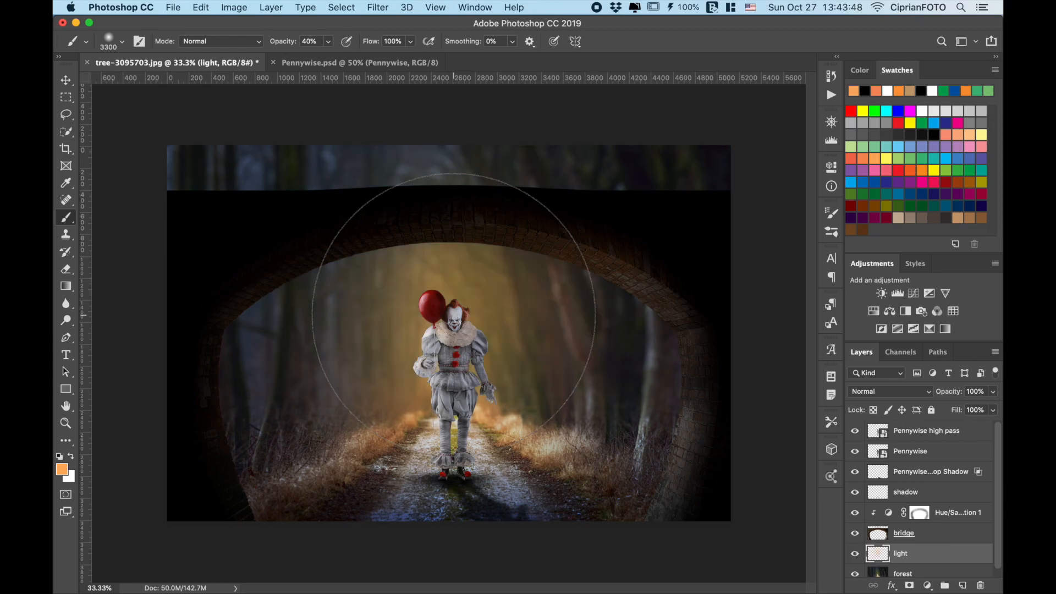
{"action": "left_click", "coordinate": [453, 314]}
Widen the orange glow behind Pennywise with one more dab of a 4000 px brush
{"action": "key", "text": "bracketright"}
{"action": "key", "text": "bracketright"}
{"action": "key", "text": "bracketright"}
{"action": "key", "text": "bracketright"}
{"action": "key", "text": "bracketright"}
{"action": "key", "text": "bracketright"}
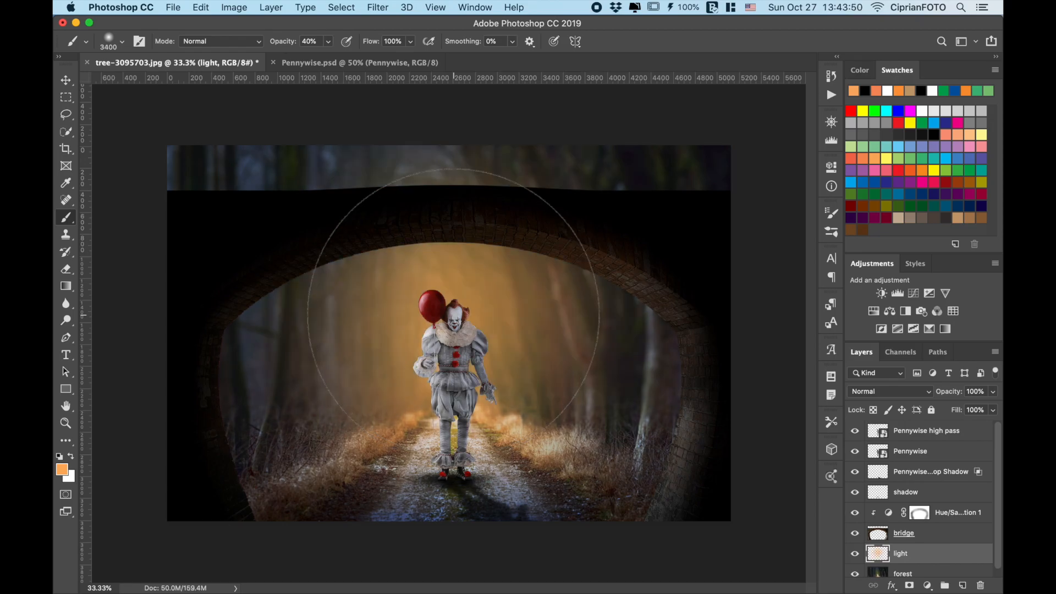
{"action": "key", "text": "bracketright"}
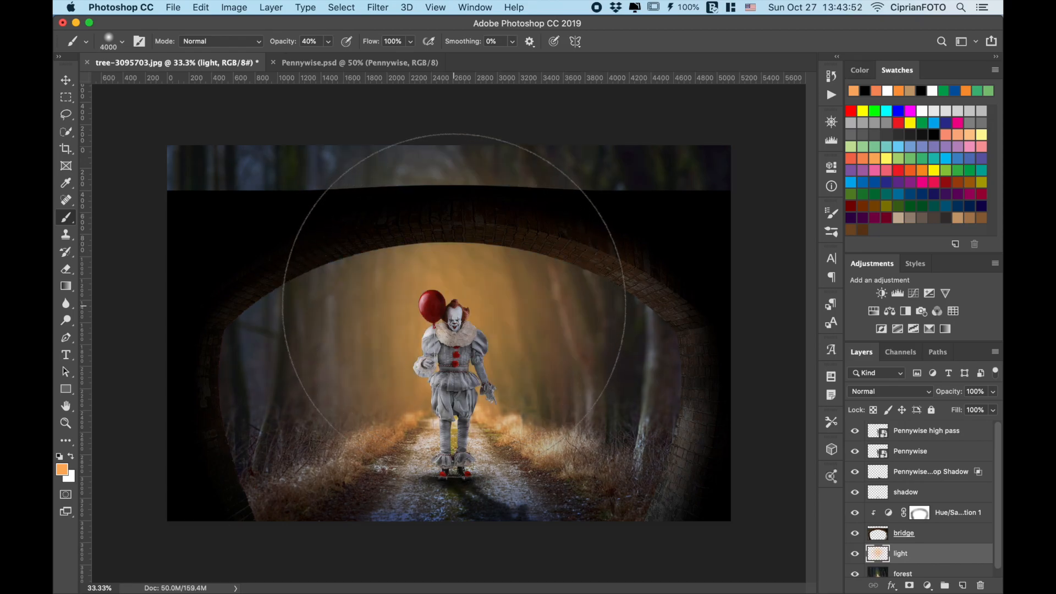
{"action": "left_click", "coordinate": [454, 306]}
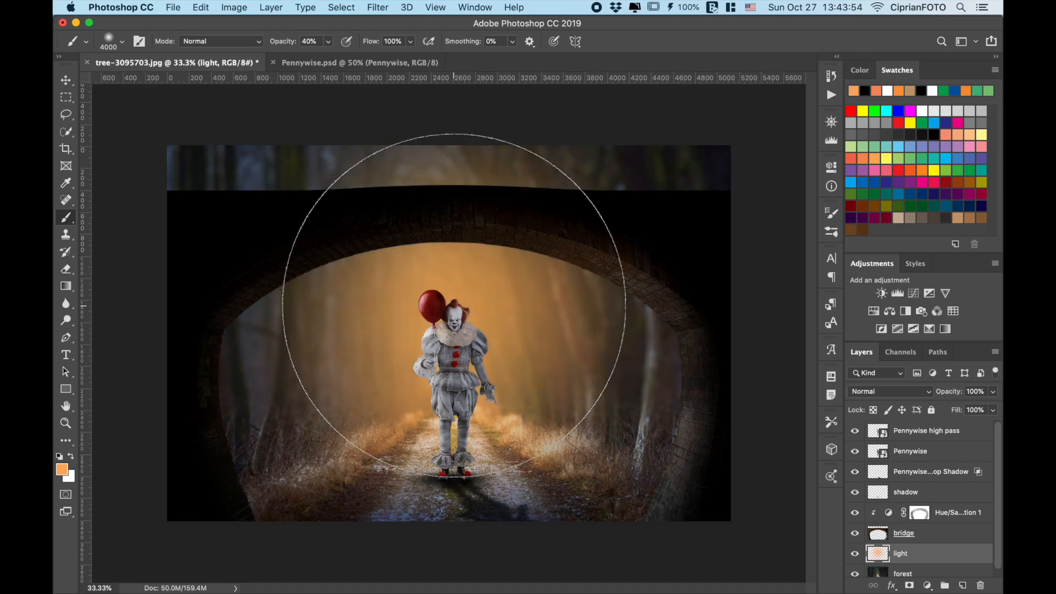
Set the light layer's blend mode to Screen and its fill to 81%
{"action": "key", "text": "v"}
{"action": "left_click", "coordinate": [881, 392]}
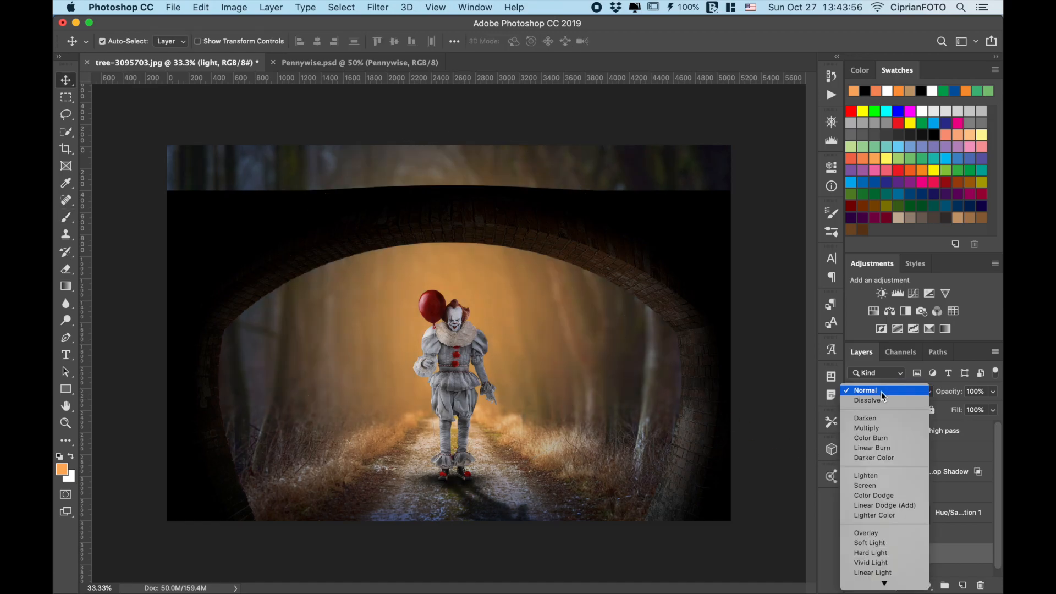
{"action": "left_click", "coordinate": [876, 485]}
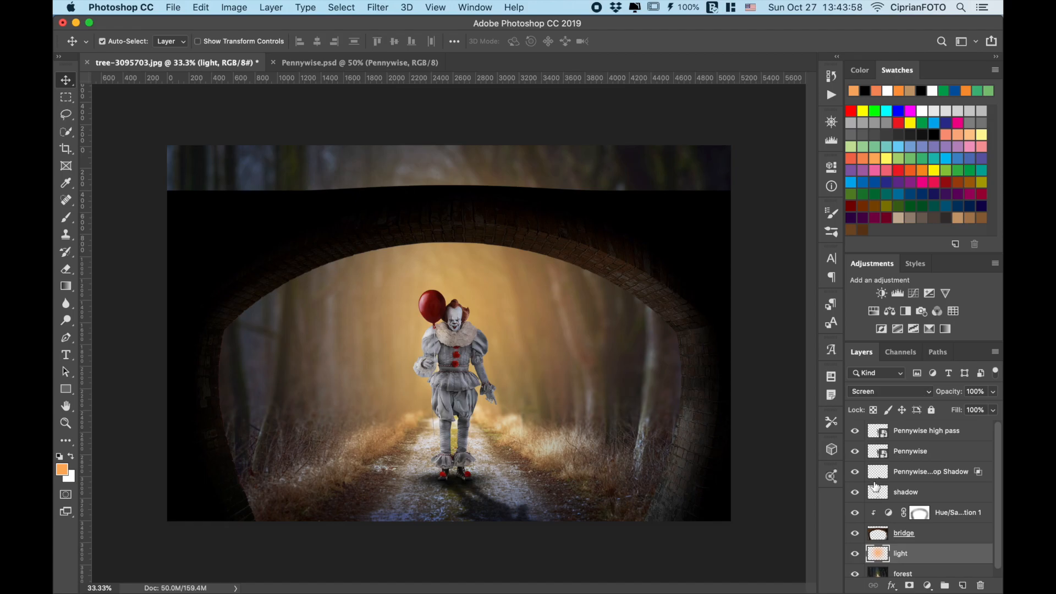
{"action": "left_click_drag", "start_coordinate": [952, 411], "coordinate": [940, 410]}
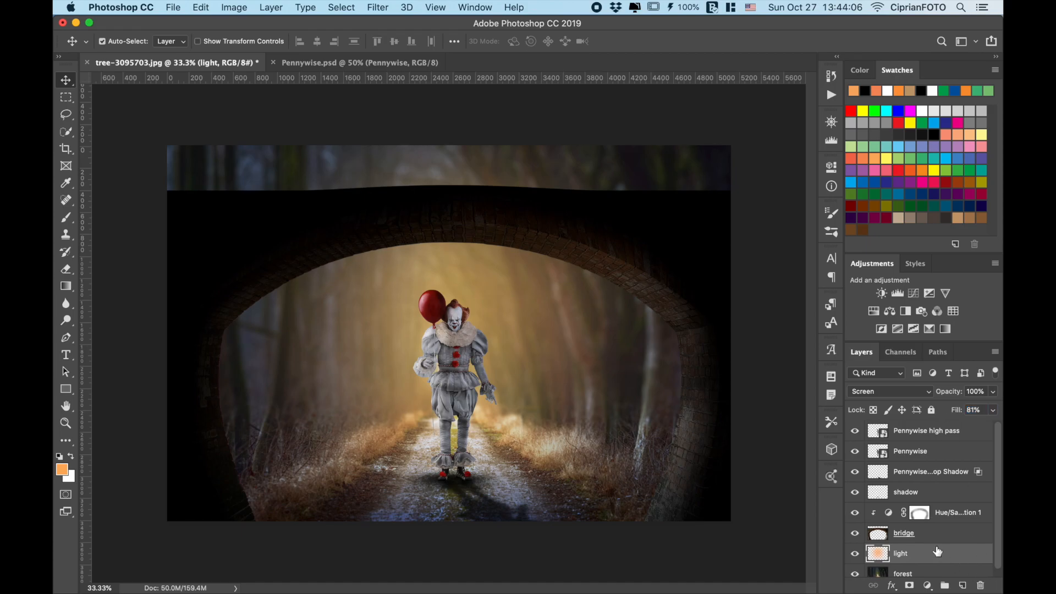
Place a duplicate of the light layer above the Hue/Saturation adjustment and set its fill to 47%
{"action": "key", "text": "super+j"}
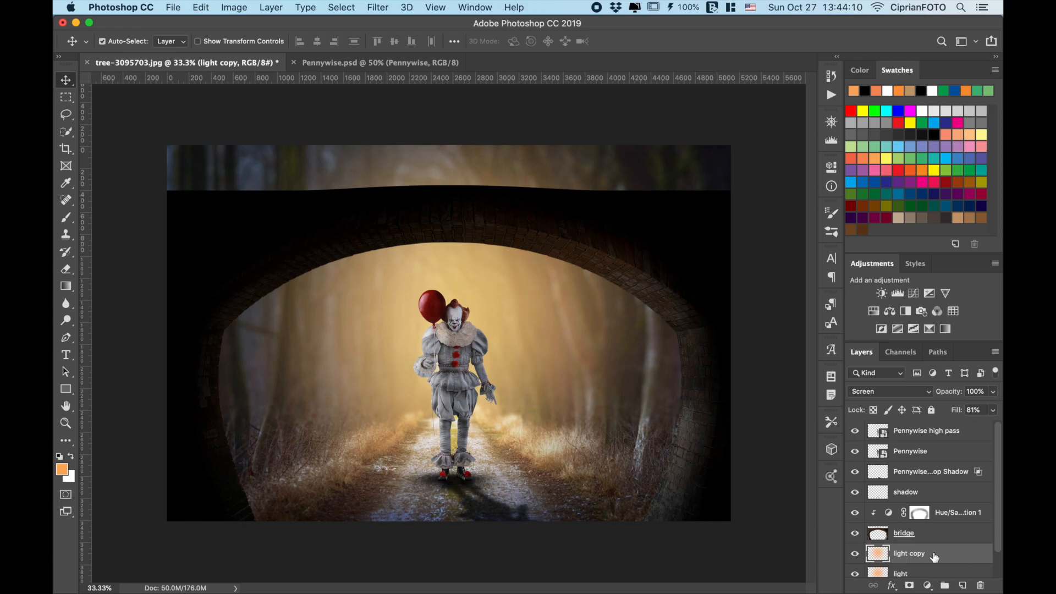
{"action": "left_click_drag", "start_coordinate": [933, 556], "coordinate": [939, 510]}
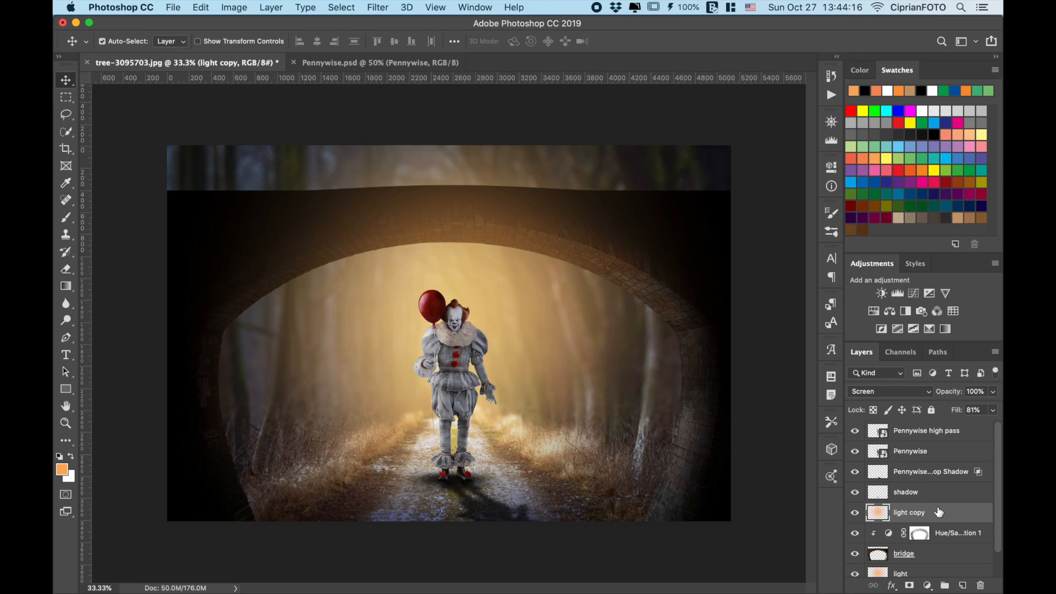
{"action": "left_click", "coordinate": [972, 411]}
{"action": "type", "text": "48"}
{"action": "key", "text": "Return"}
{"action": "type", "text": "44"}
{"action": "key", "text": "Return"}
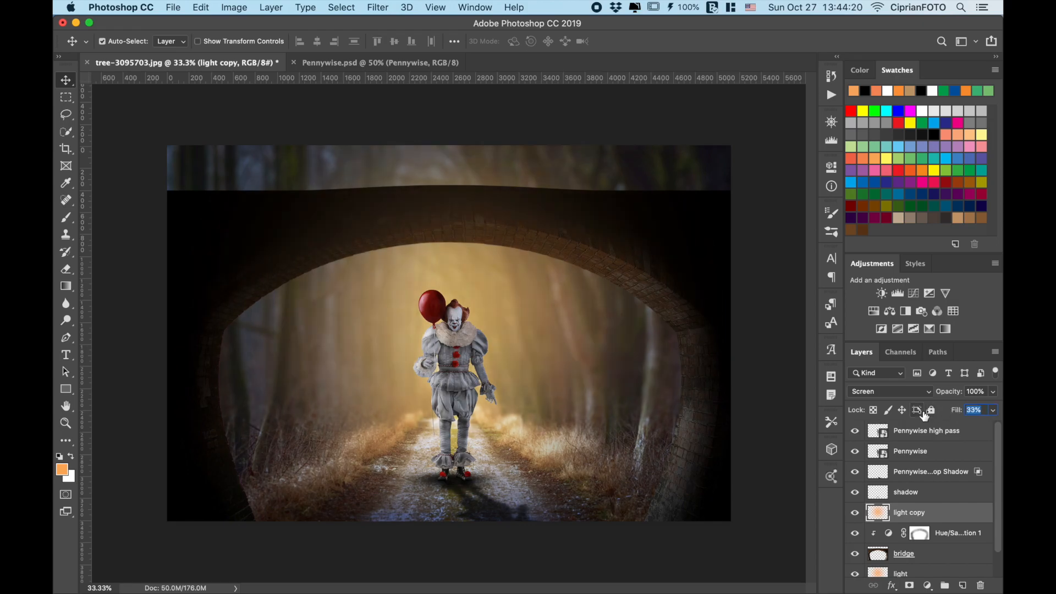
{"action": "type", "text": "47"}
{"action": "key", "text": "Return"}
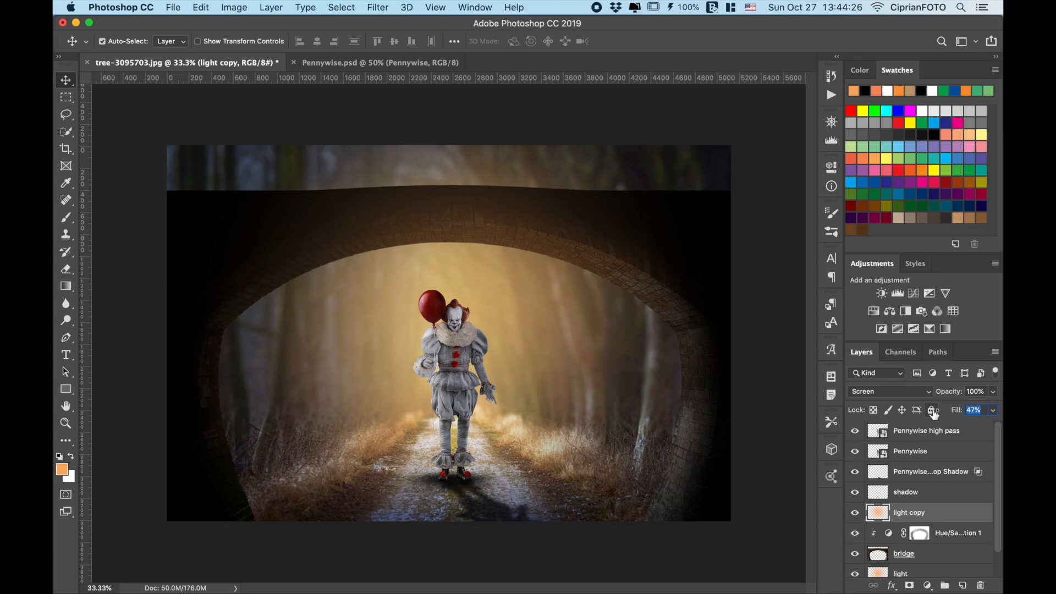
{"action": "left_click_drag", "start_coordinate": [933, 414], "coordinate": [934, 414]}
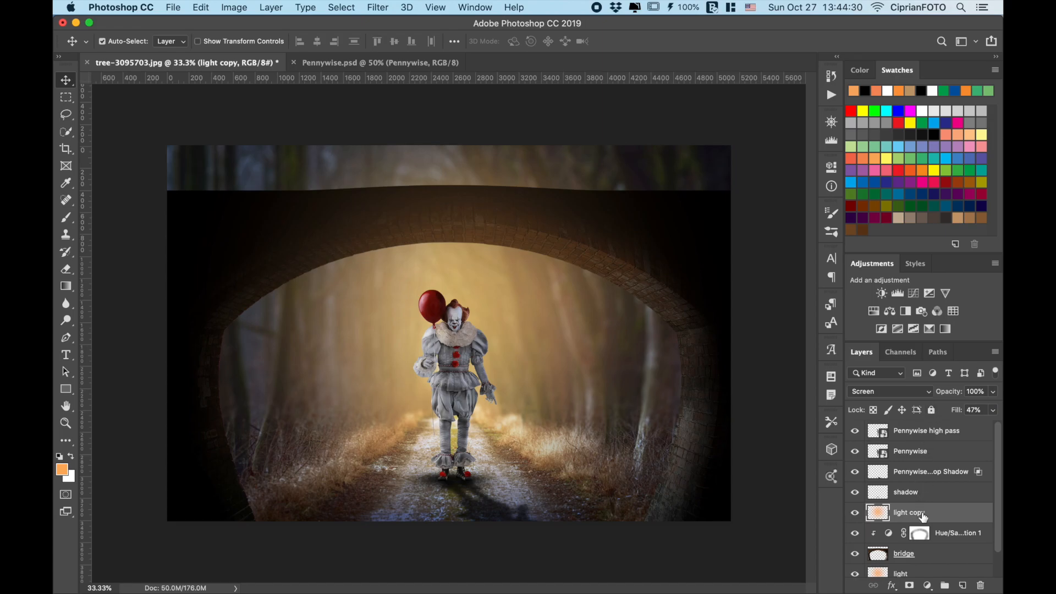
Move the light copy layer directly below the Pennywise layer and group all layers from Pennywise high pass down to forest
{"action": "left_click_drag", "start_coordinate": [924, 517], "coordinate": [924, 472]}
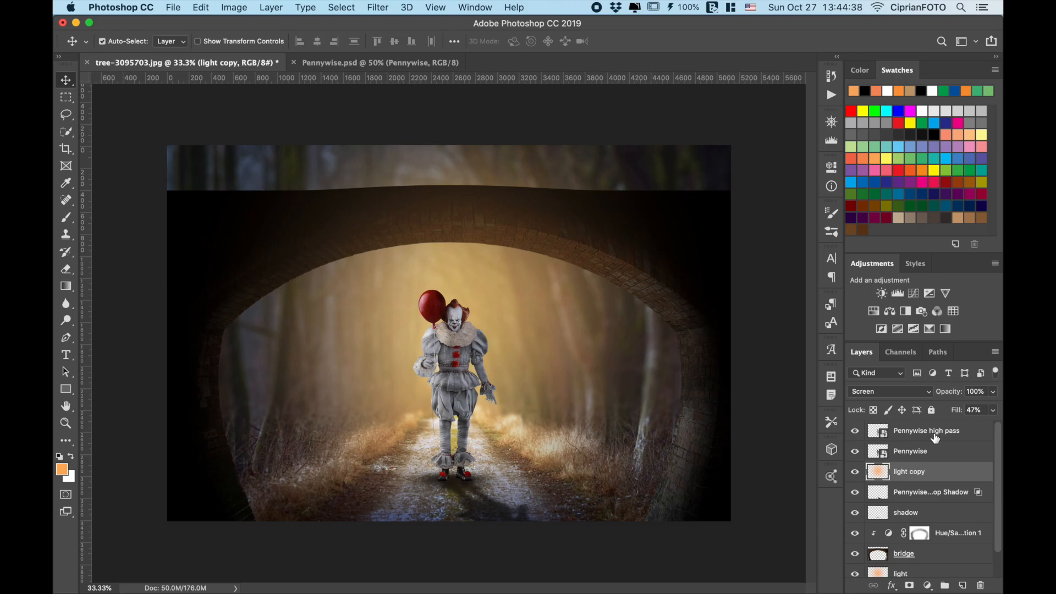
{"action": "left_click", "coordinate": [934, 437]}
{"action": "scroll", "coordinate": [939, 461], "scroll_direction": "down", "scroll_amount": 2}
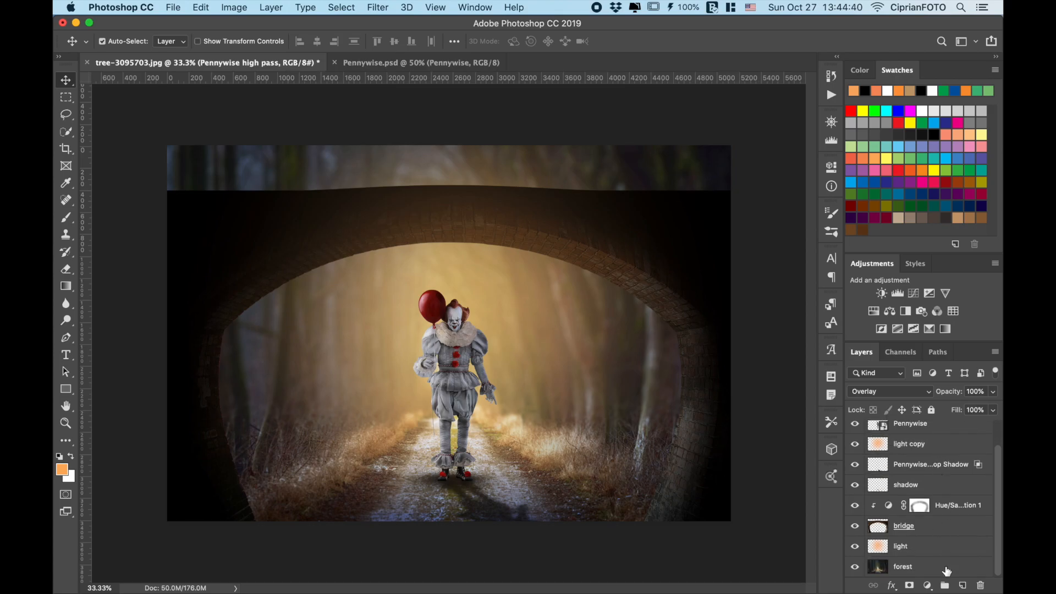
{"action": "left_click", "coordinate": [946, 573], "text": "shift"}
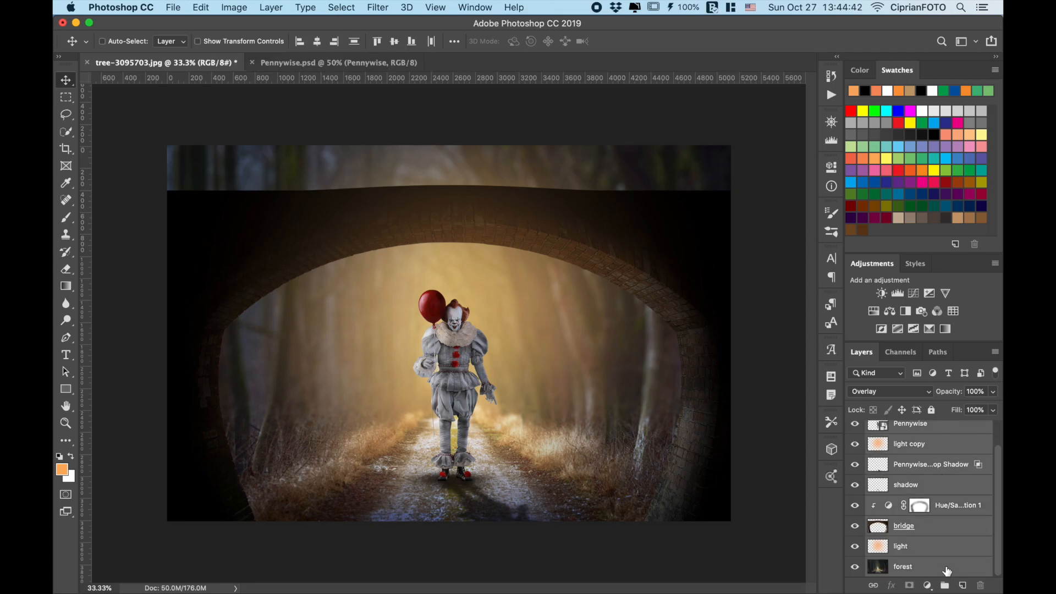
{"action": "key", "text": "super+g"}
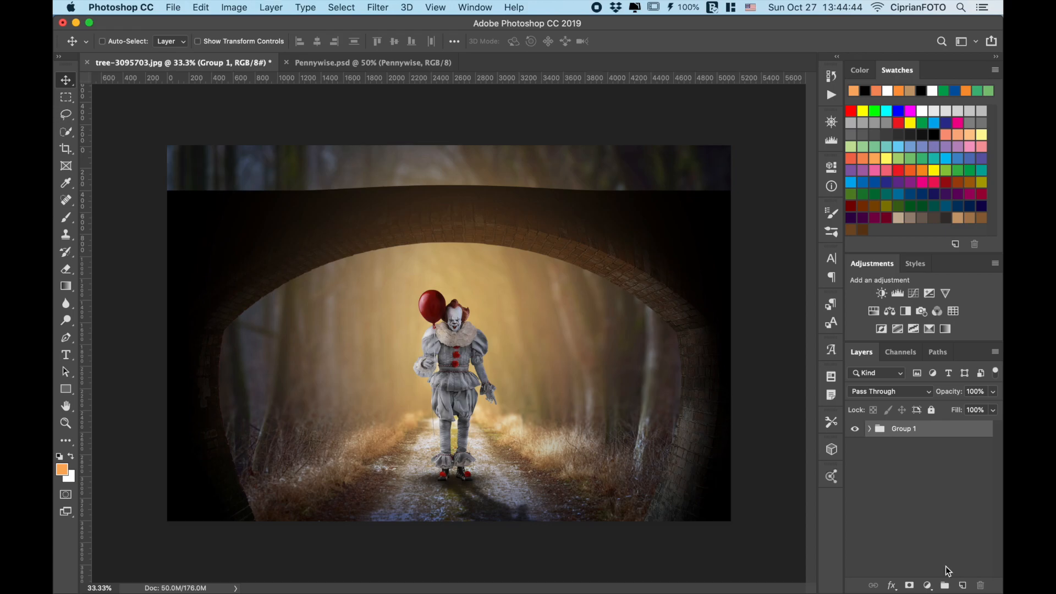
Stamp all visible layers into a new merged layer above the group and convert it to a smart object
{"action": "key", "text": "super+alt+shift+e"}
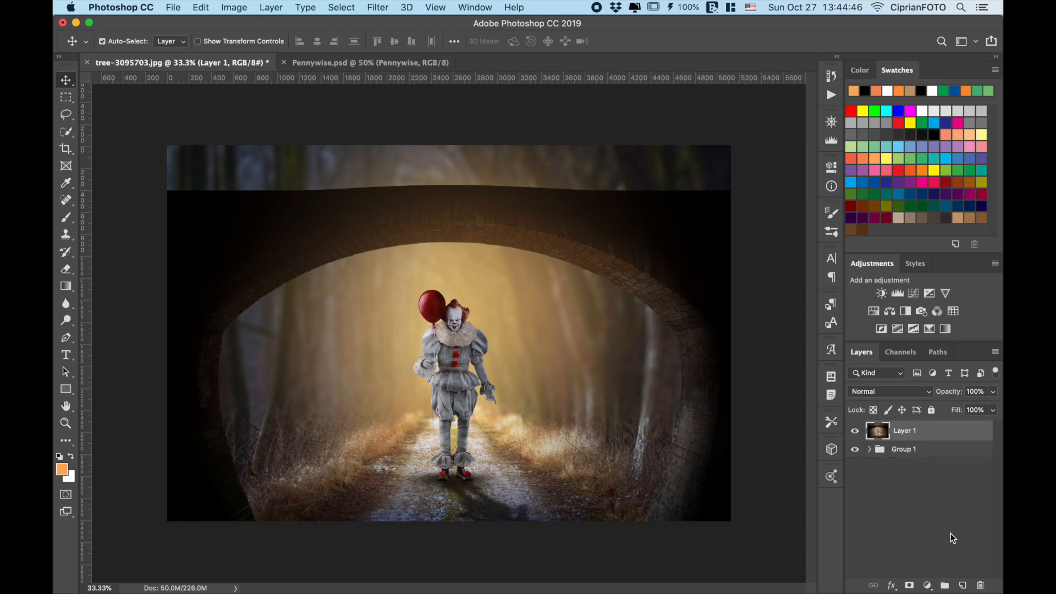
{"action": "right_click", "coordinate": [943, 434]}
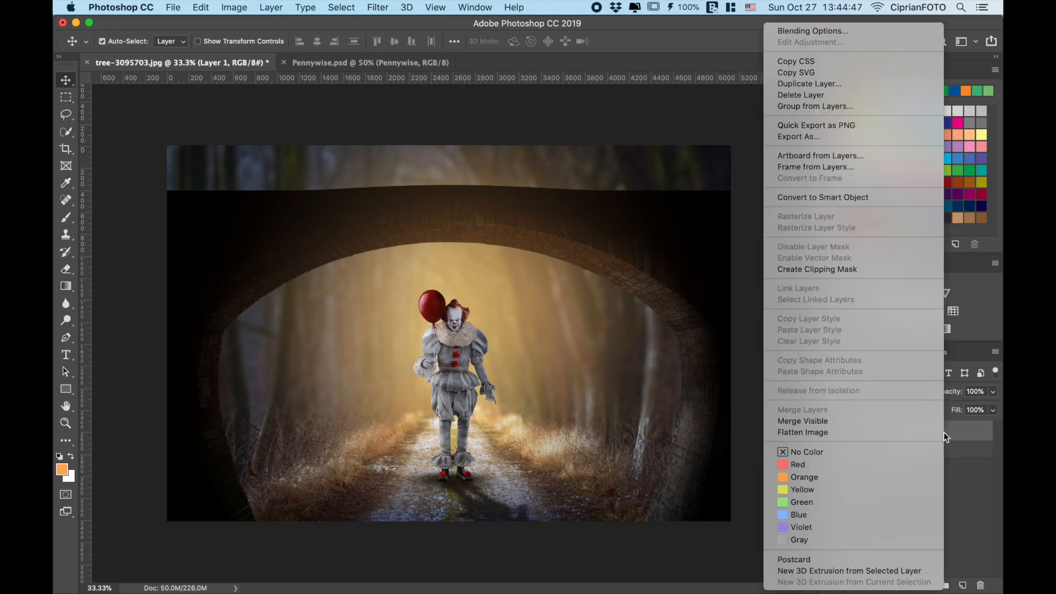
{"action": "left_click", "coordinate": [887, 204]}
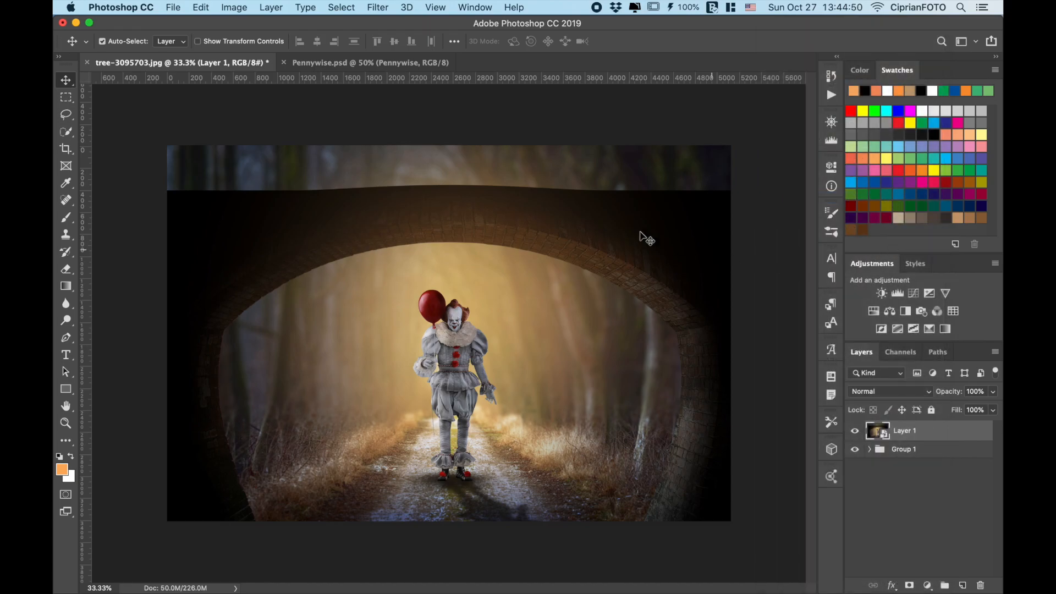
Start a Camera Raw Filter on the merged layer, with a post-crop vignette amount of about -18 and some added grain
{"action": "key", "text": "super+0"}
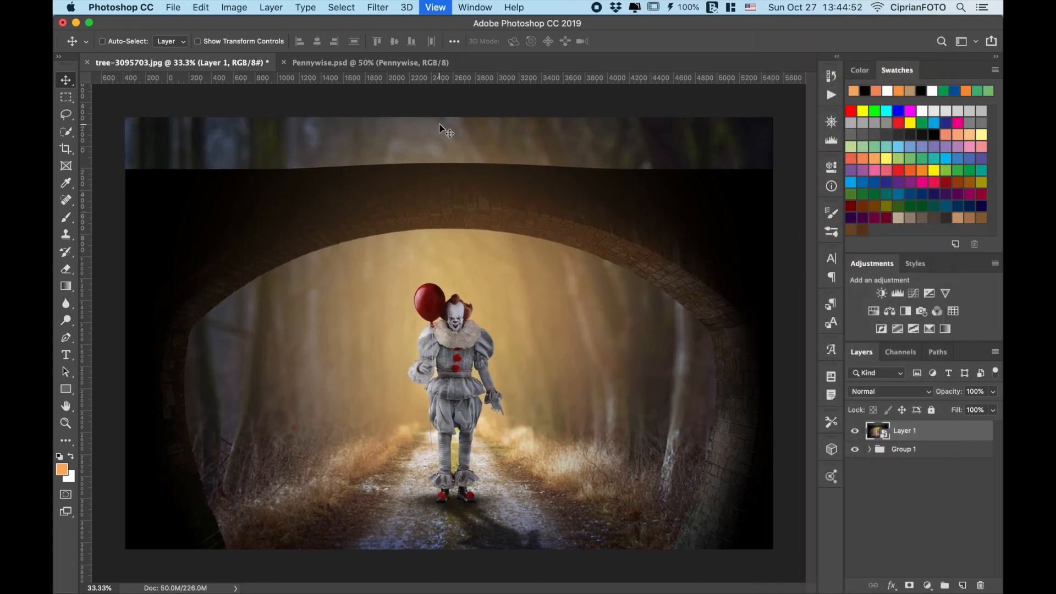
{"action": "left_click", "coordinate": [381, 9]}
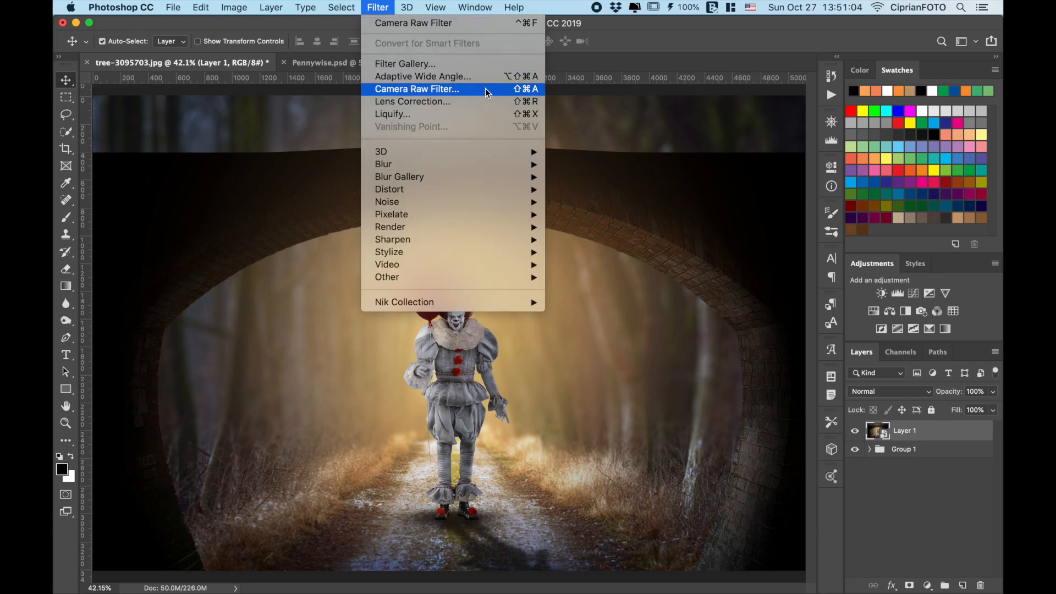
{"action": "left_click", "coordinate": [486, 90]}
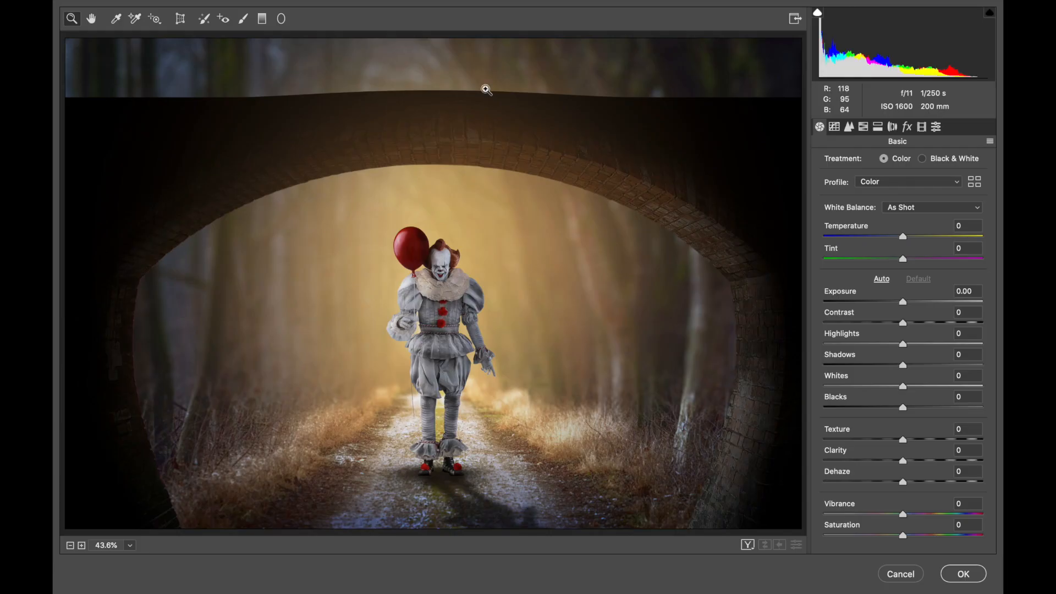
{"action": "left_click", "coordinate": [907, 127]}
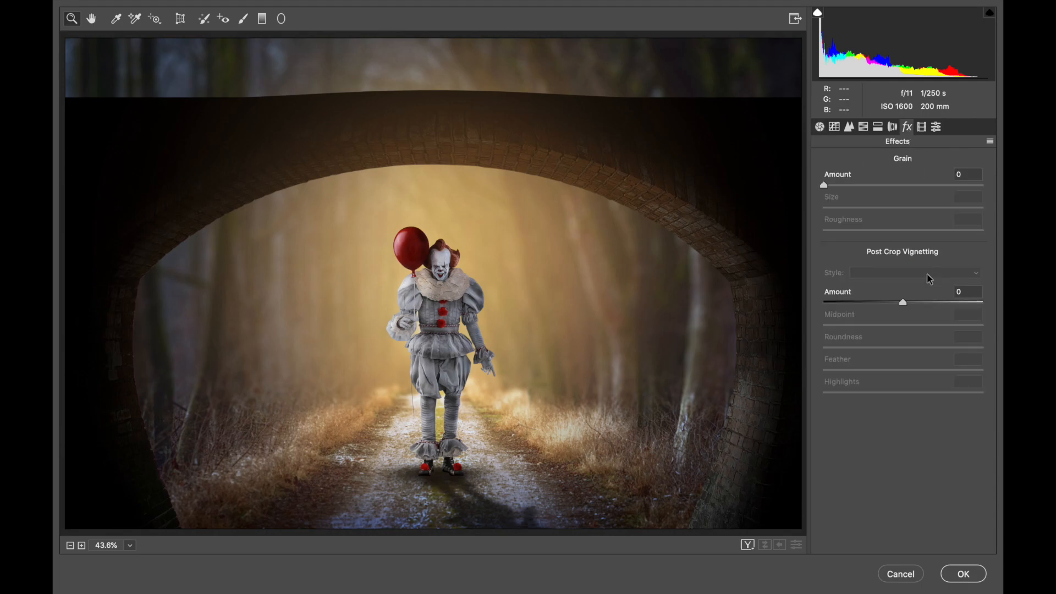
{"action": "left_click_drag", "start_coordinate": [903, 303], "coordinate": [886, 305]}
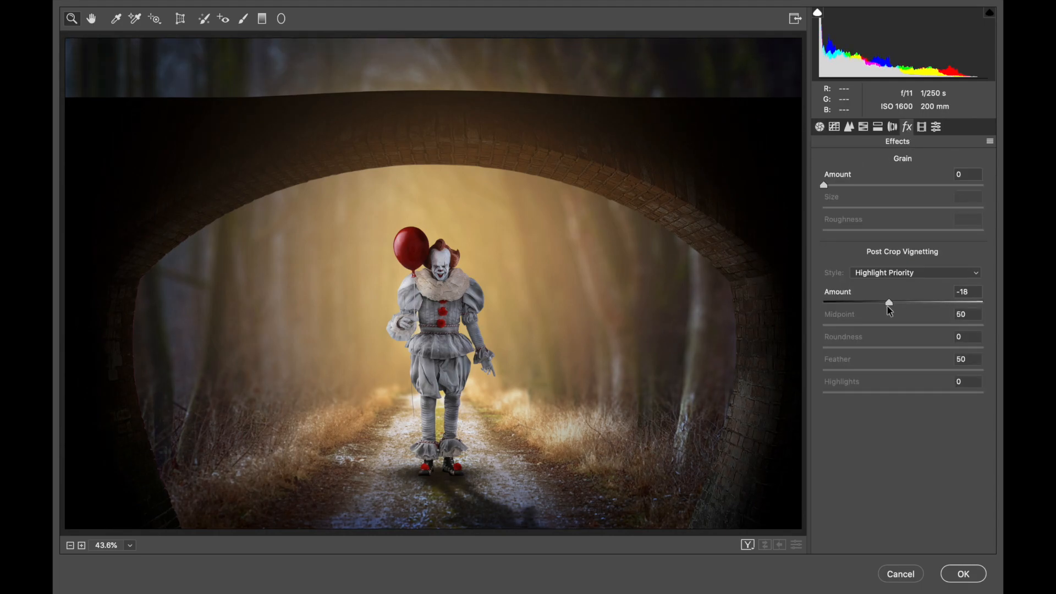
{"action": "left_click", "coordinate": [877, 186]}
{"action": "left_click_drag", "start_coordinate": [880, 193], "coordinate": [888, 192]}
Shape the RGB point curve into a faded S: black output about 20, lowered white end, points at 79/57 and 194/200 (input/output)
{"action": "left_click", "coordinate": [835, 127]}
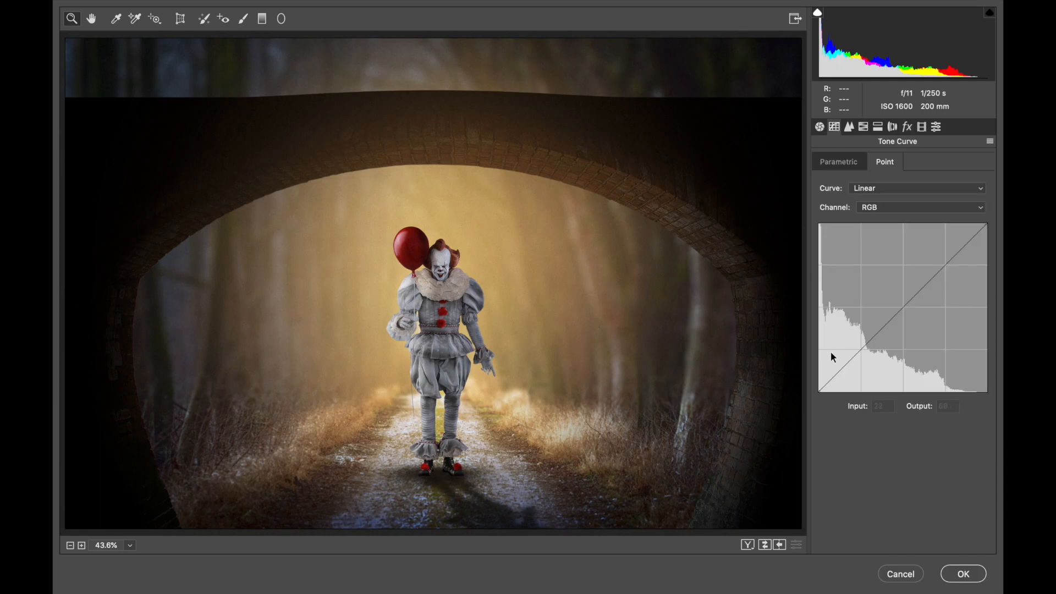
{"action": "left_click_drag", "start_coordinate": [819, 391], "coordinate": [793, 382]}
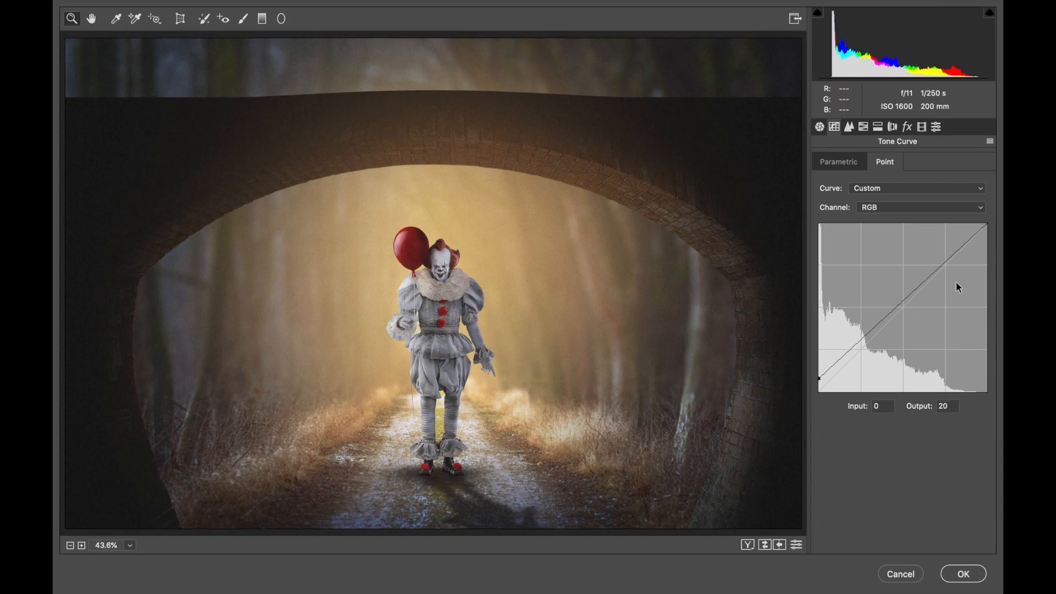
{"action": "left_click_drag", "start_coordinate": [987, 223], "coordinate": [994, 236]}
{"action": "left_click_drag", "start_coordinate": [849, 352], "coordinate": [852, 371]}
{"action": "mouse_move", "coordinate": [952, 279]}
{"action": "left_mouse_down"}
{"action": "mouse_move", "coordinate": [935, 264]}
{"action": "mouse_move", "coordinate": [946, 259]}
{"action": "left_mouse_up"}
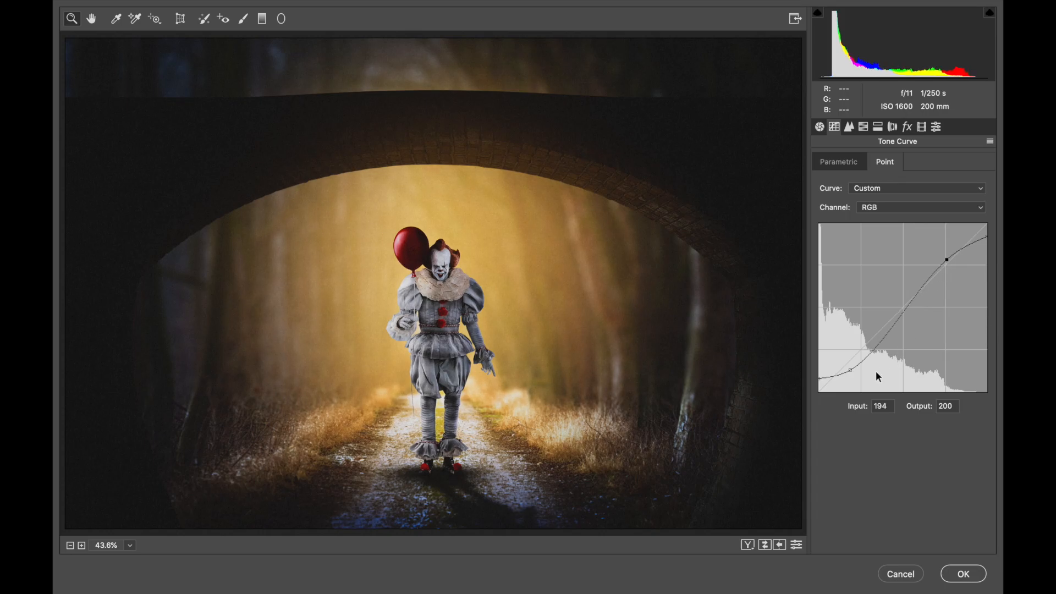
{"action": "left_click_drag", "start_coordinate": [816, 379], "coordinate": [870, 353]}
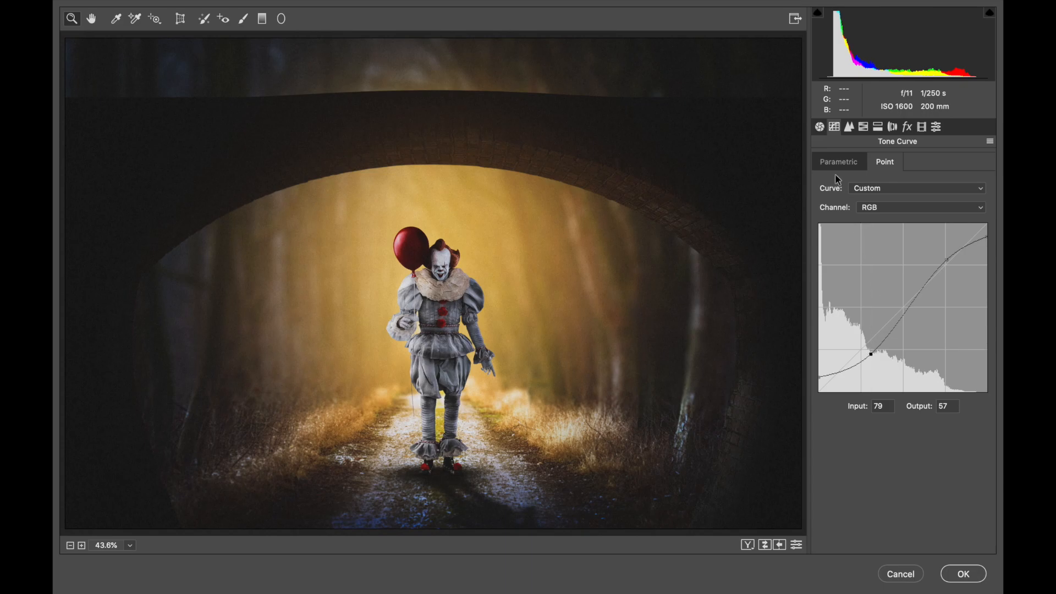
Set the basic adjustments to Contrast +50, Clarity +25 and Texture +40
{"action": "left_click", "coordinate": [820, 127]}
{"action": "left_click", "coordinate": [961, 314]}
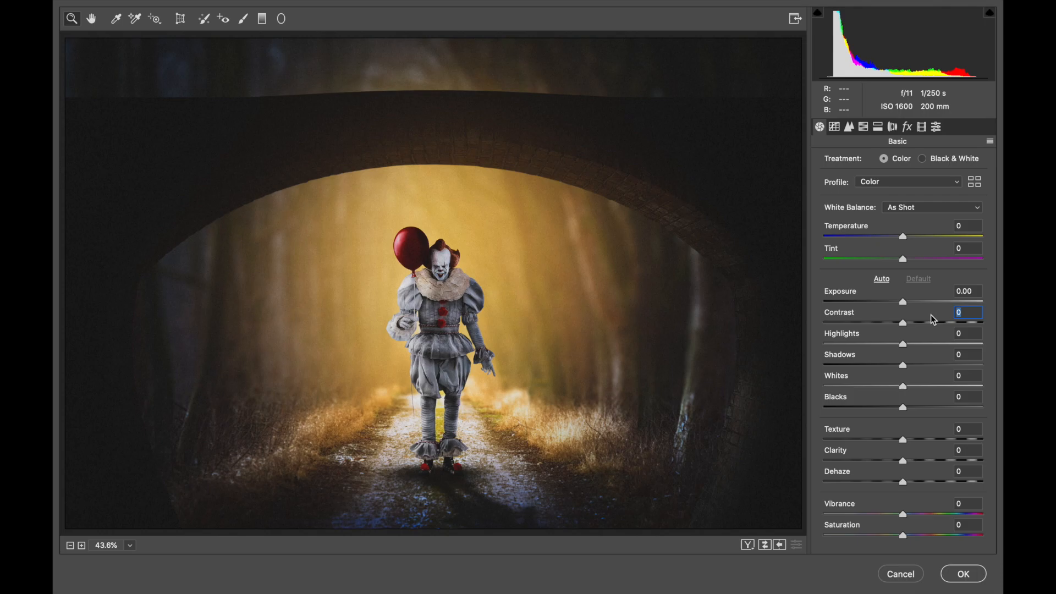
{"action": "type", "text": "50"}
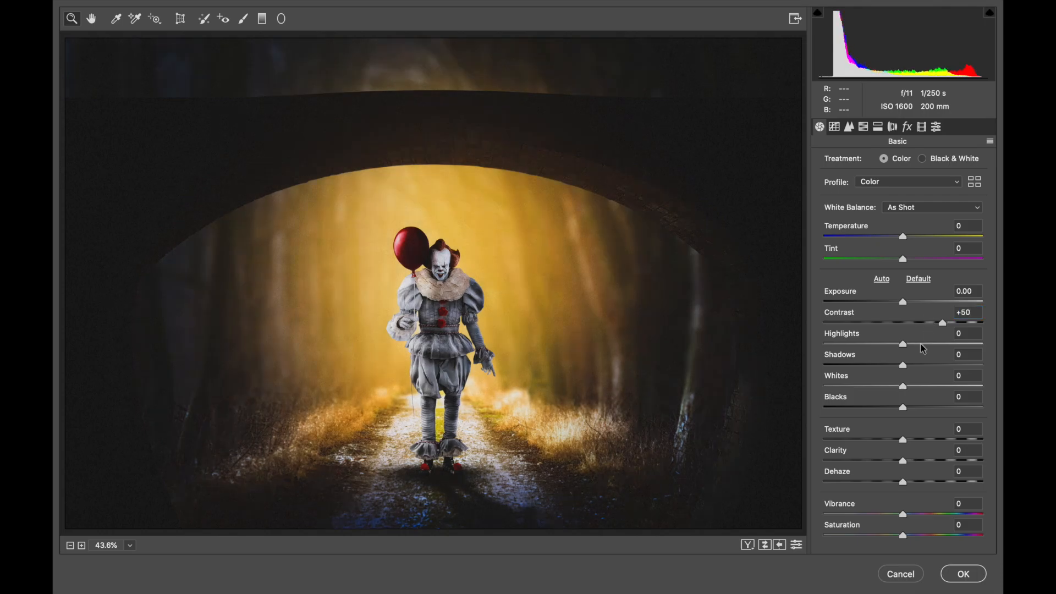
{"action": "left_click_drag", "start_coordinate": [906, 461], "coordinate": [936, 449]}
{"action": "left_click", "coordinate": [934, 445]}
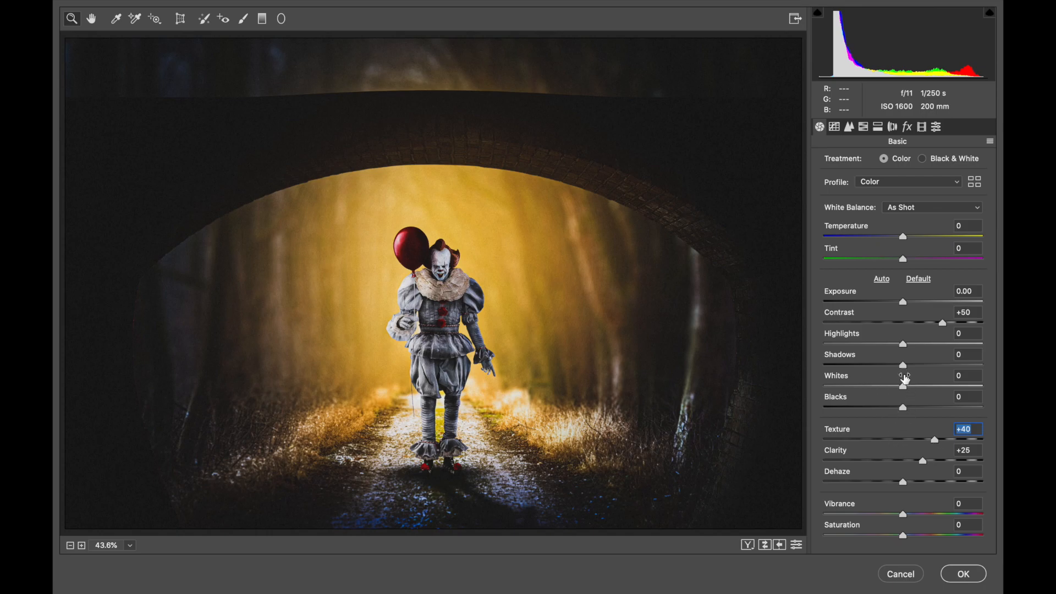
Lower Whites to -50 and Blacks to -15, and apply the Camera Raw Filter
{"action": "left_click_drag", "start_coordinate": [904, 388], "coordinate": [866, 394]}
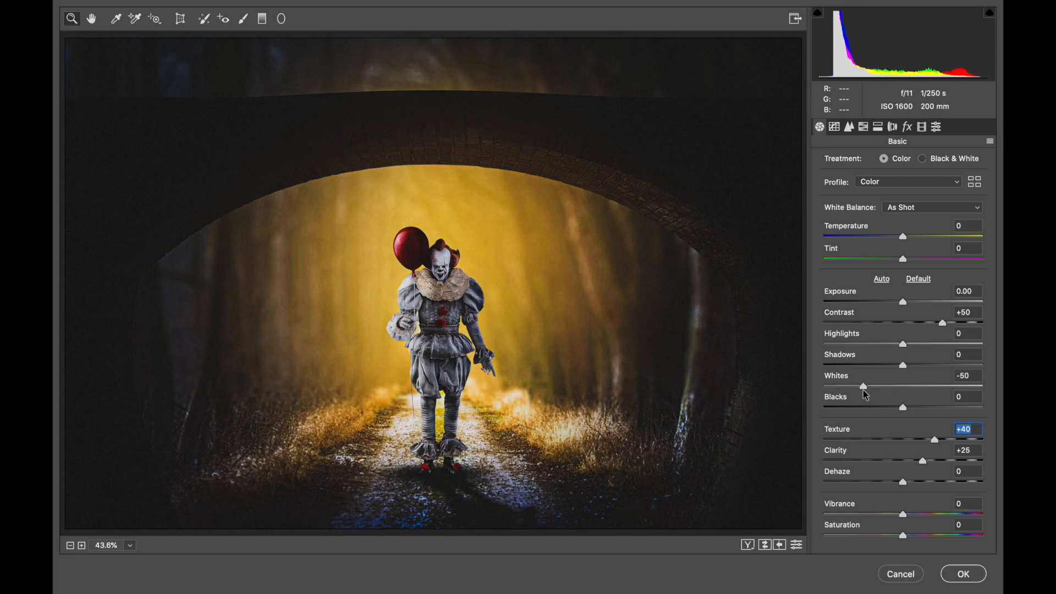
{"action": "left_click_drag", "start_coordinate": [903, 408], "coordinate": [892, 413]}
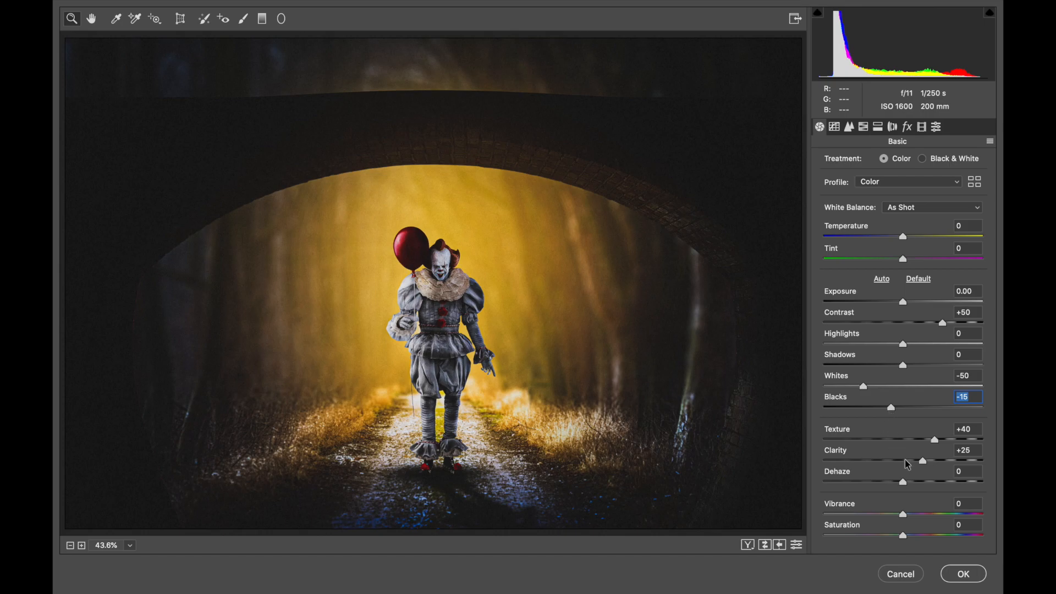
{"action": "left_click", "coordinate": [957, 573]}
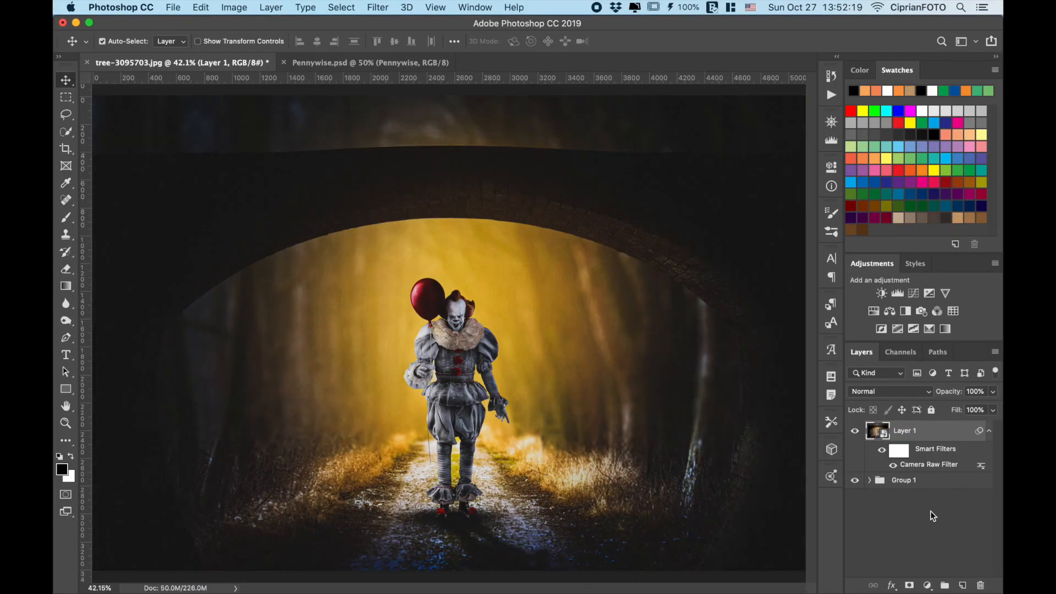